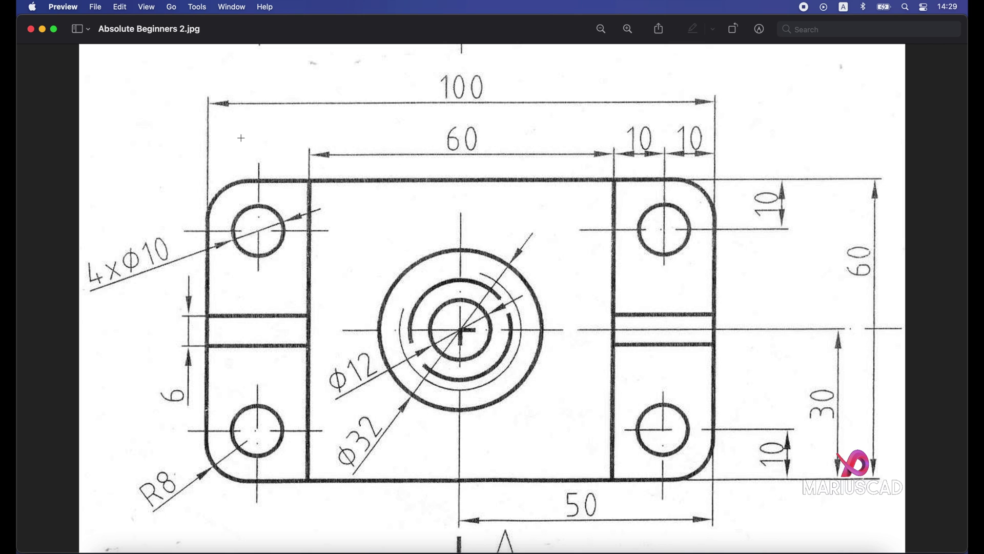
Step: Switch from the reference picture to the AutoCAD drawing and examine the inserted plate image and its dimensions
{"action": "left_click", "coordinate": [43, 30]}
{"action": "left_click", "coordinate": [546, 358]}
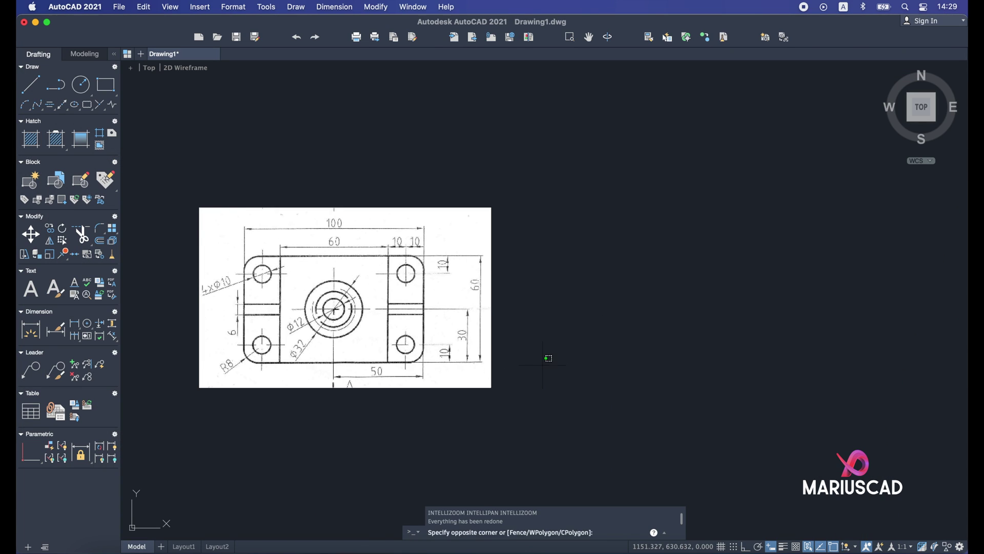
{"action": "key", "text": "Escape"}
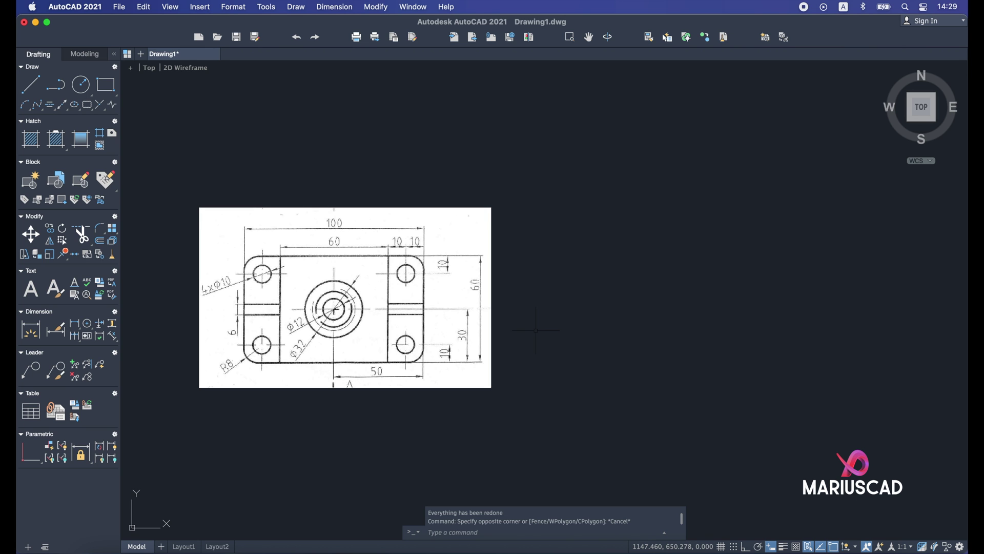
{"action": "mouse_move", "coordinate": [535, 330]}
{"action": "middle_mouse_down"}
{"action": "mouse_move", "coordinate": [837, 325]}
{"action": "mouse_move", "coordinate": [633, 378]}
{"action": "mouse_move", "coordinate": [593, 308]}
{"action": "mouse_move", "coordinate": [685, 356]}
{"action": "mouse_move", "coordinate": [540, 339]}
{"action": "middle_mouse_up"}
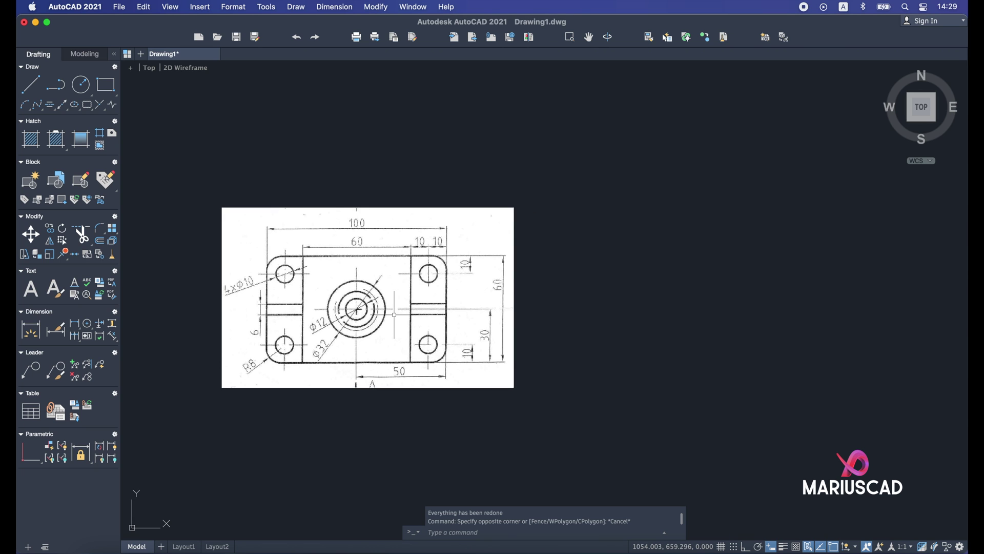
{"action": "scroll", "coordinate": [393, 314], "scroll_direction": "up", "scroll_amount": 5}
{"action": "scroll", "coordinate": [393, 314], "scroll_direction": "down", "scroll_amount": 7}
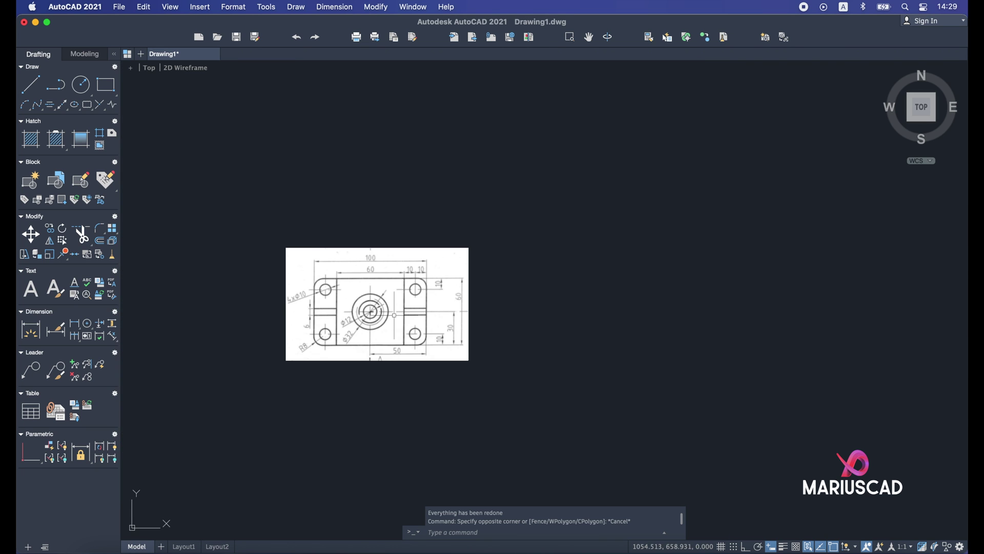
{"action": "scroll", "coordinate": [323, 312], "scroll_direction": "up", "scroll_amount": 6}
{"action": "scroll", "coordinate": [484, 315], "scroll_direction": "down", "scroll_amount": 3}
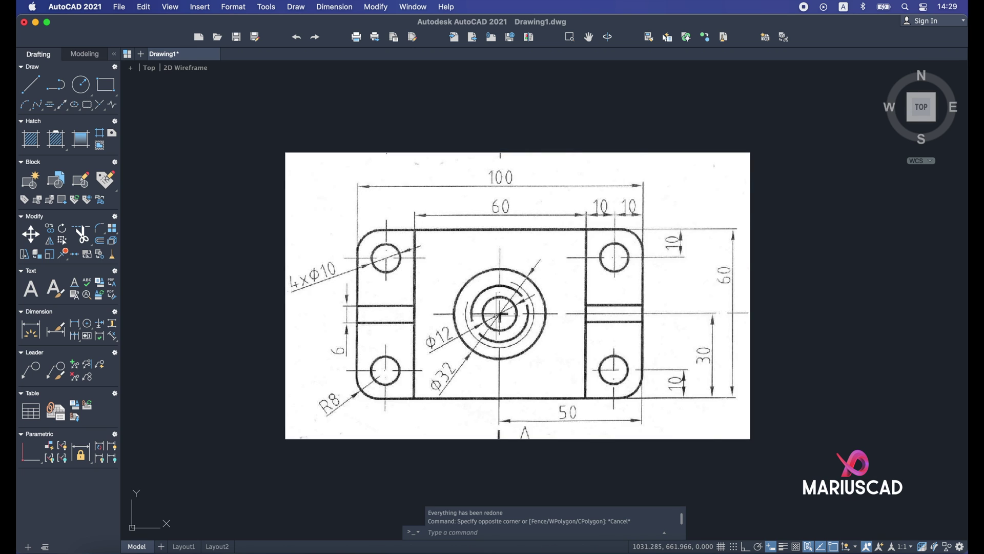
{"action": "scroll", "coordinate": [492, 315], "scroll_direction": "down", "scroll_amount": 1}
{"action": "mouse_move", "coordinate": [492, 316]}
{"action": "middle_mouse_down"}
{"action": "mouse_move", "coordinate": [391, 325]}
{"action": "mouse_move", "coordinate": [332, 315]}
{"action": "middle_mouse_up"}
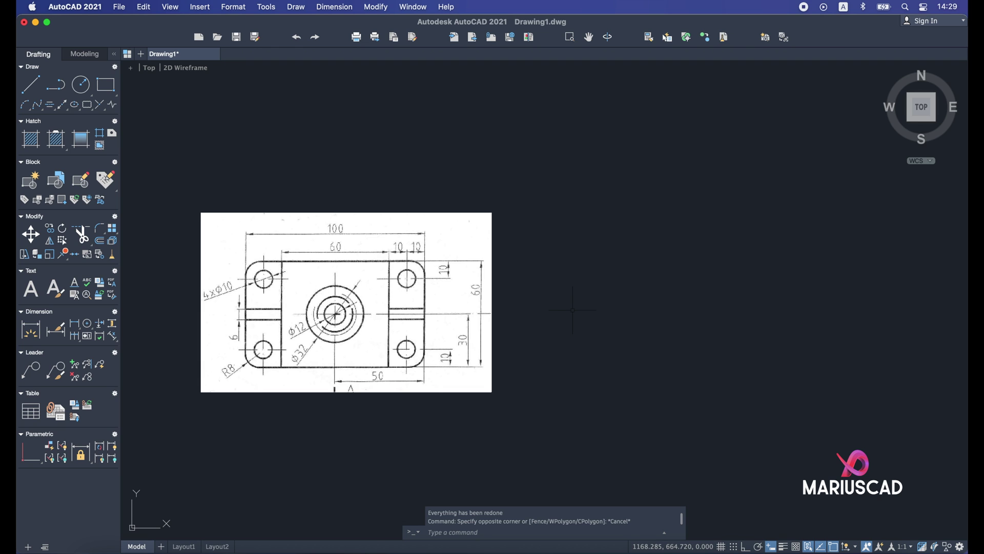
Step: Open the drawing units settings and choose Decimal length with a precision of 0.000
{"action": "type", "text": "units"}
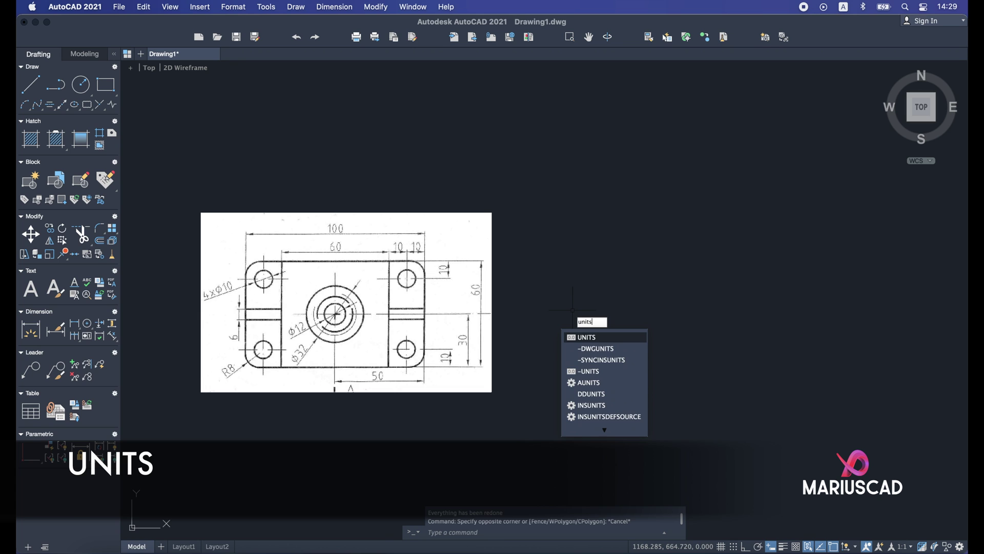
{"action": "key", "text": "Return"}
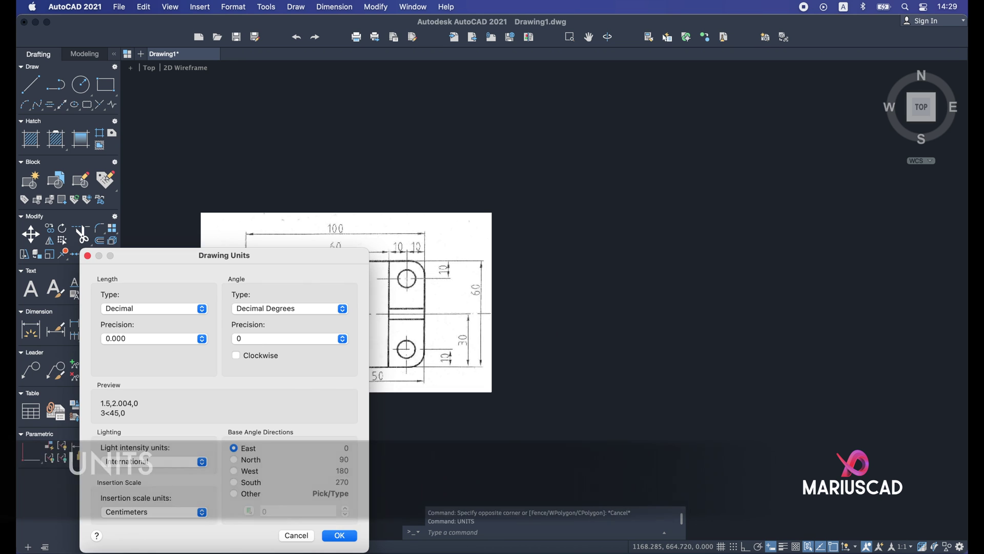
{"action": "mouse_move", "coordinate": [314, 264]}
{"action": "left_mouse_down"}
{"action": "mouse_move", "coordinate": [535, 172]}
{"action": "mouse_move", "coordinate": [626, 152]}
{"action": "left_mouse_up"}
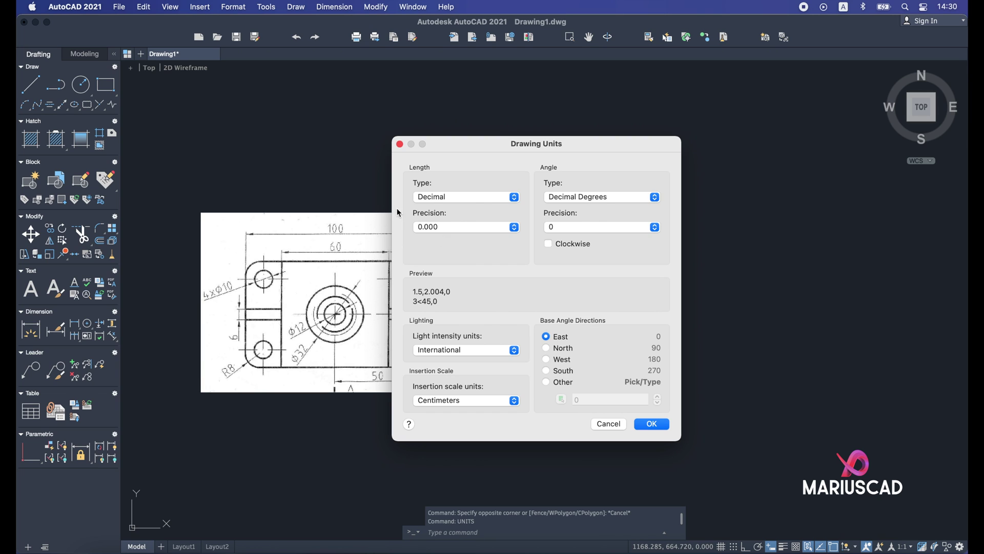
{"action": "left_click", "coordinate": [498, 198]}
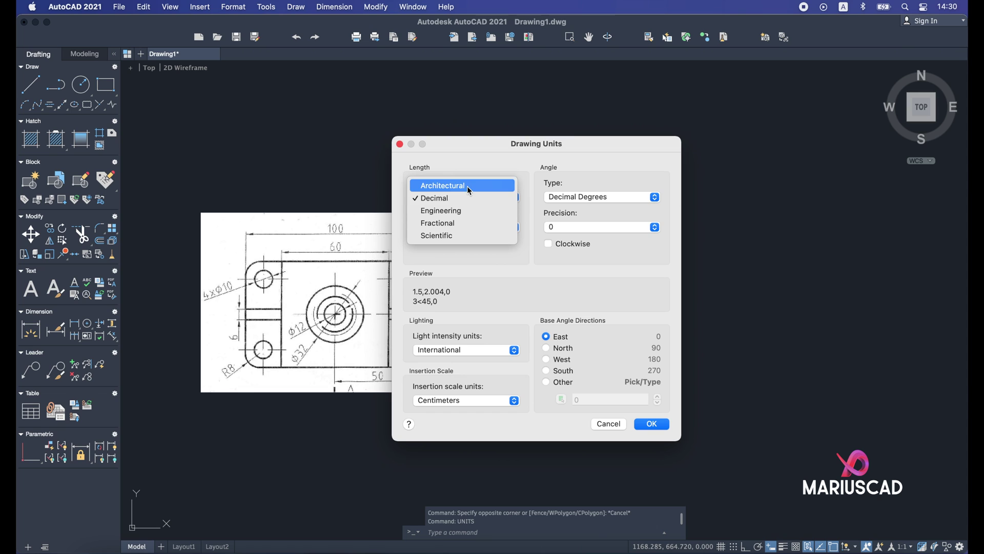
{"action": "left_click", "coordinate": [460, 202]}
{"action": "left_click", "coordinate": [466, 228]}
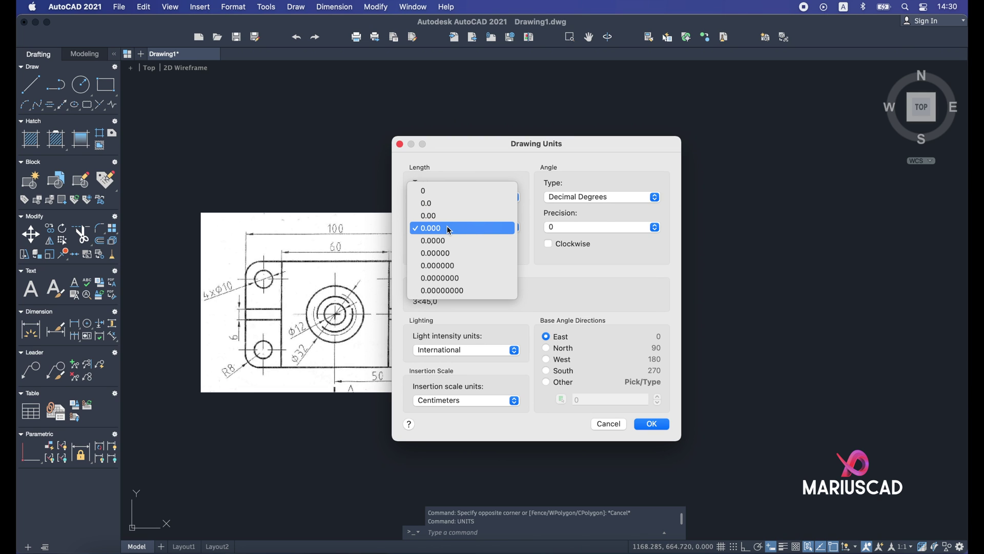
{"action": "left_click", "coordinate": [451, 229]}
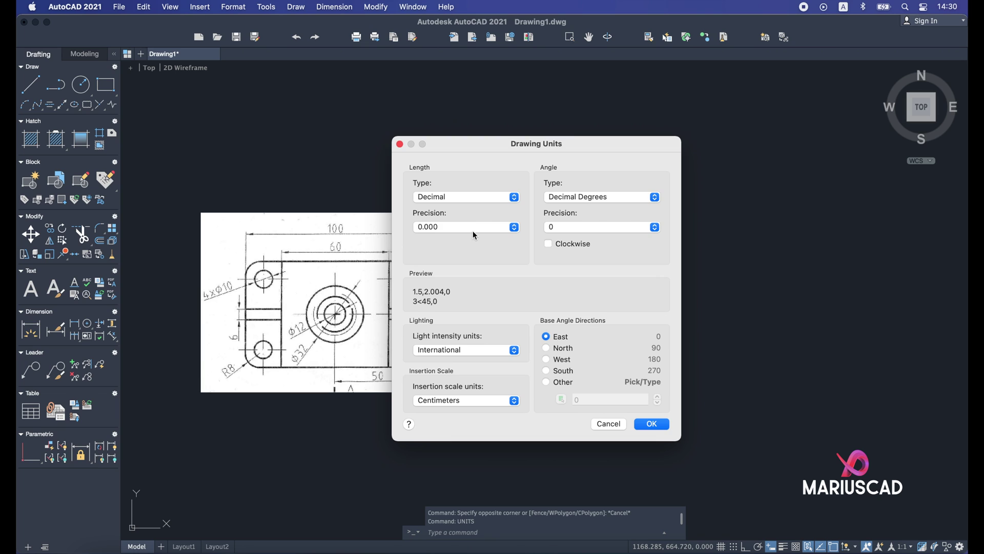
Step: Choose International light intensity units and Centimeters as the insertion scale
{"action": "left_click", "coordinate": [478, 350]}
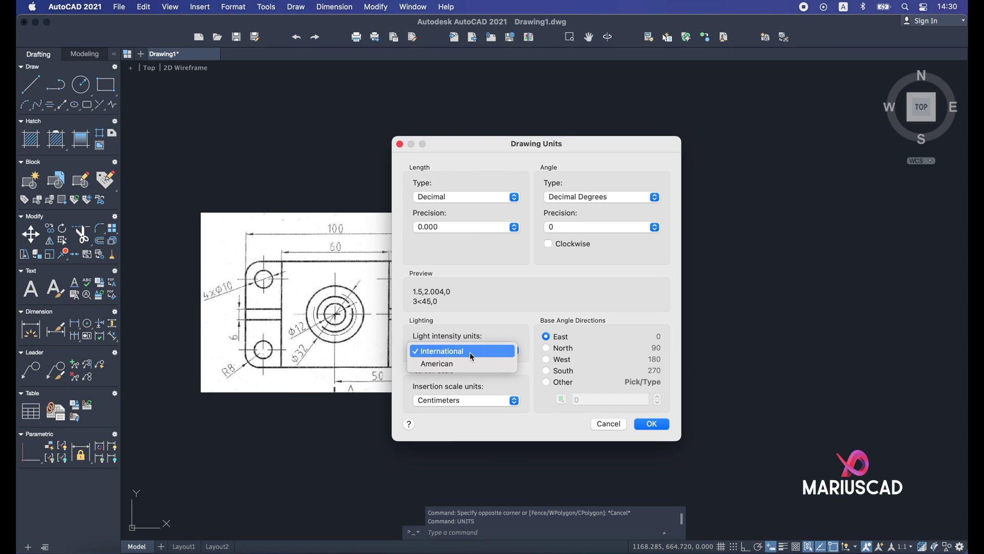
{"action": "left_click", "coordinate": [476, 351]}
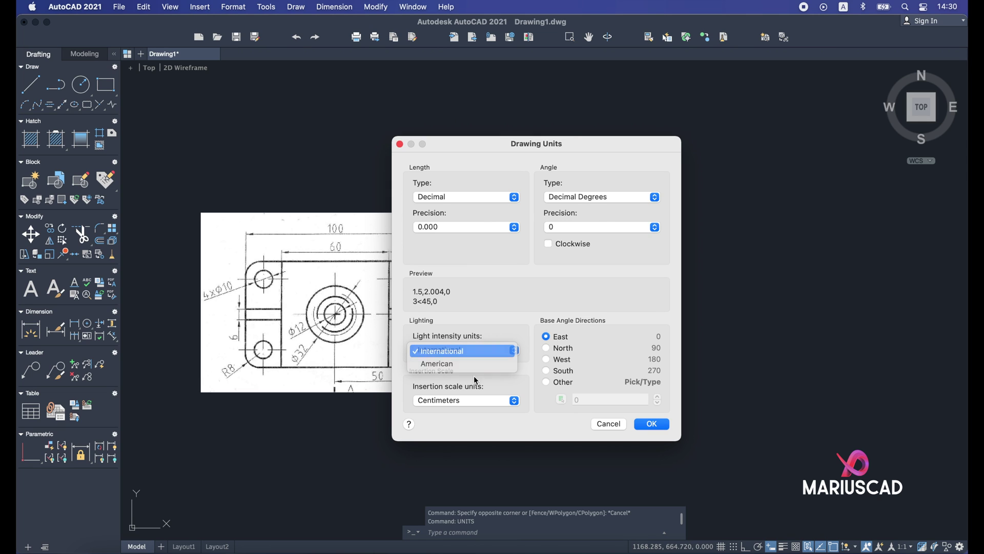
{"action": "left_click", "coordinate": [463, 401]}
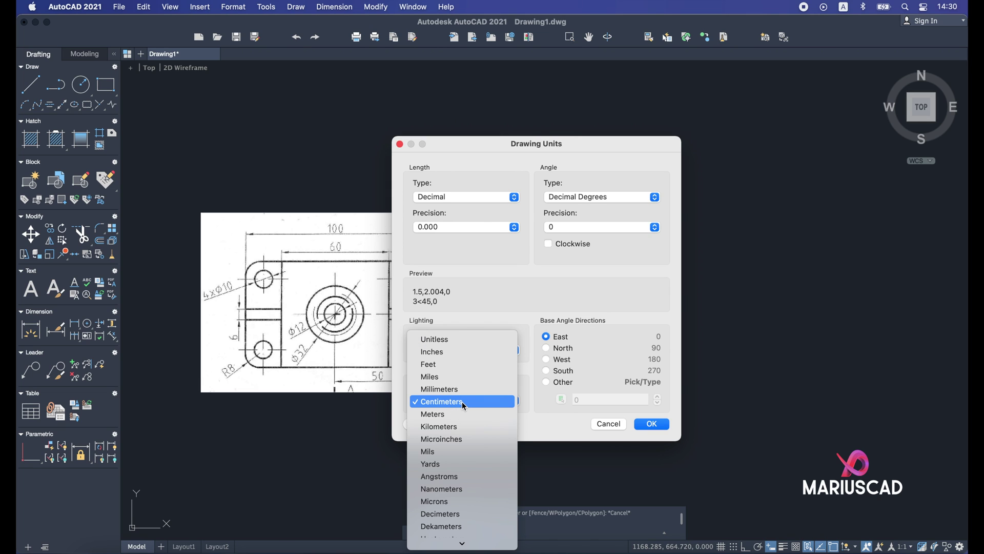
{"action": "left_click", "coordinate": [495, 403]}
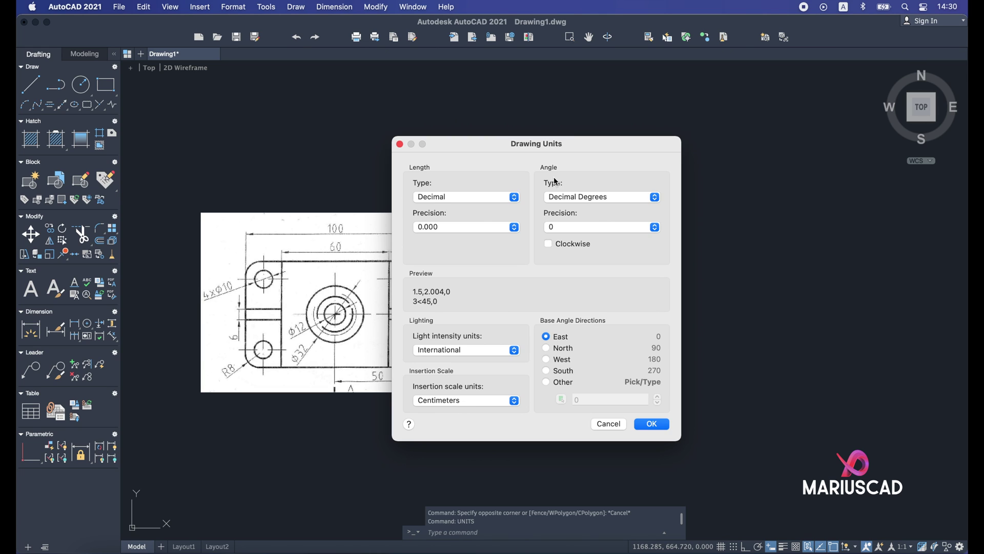
Step: Choose Decimal Degrees for angles with a precision of 0.00 and apply the drawing units
{"action": "left_click", "coordinate": [604, 201]}
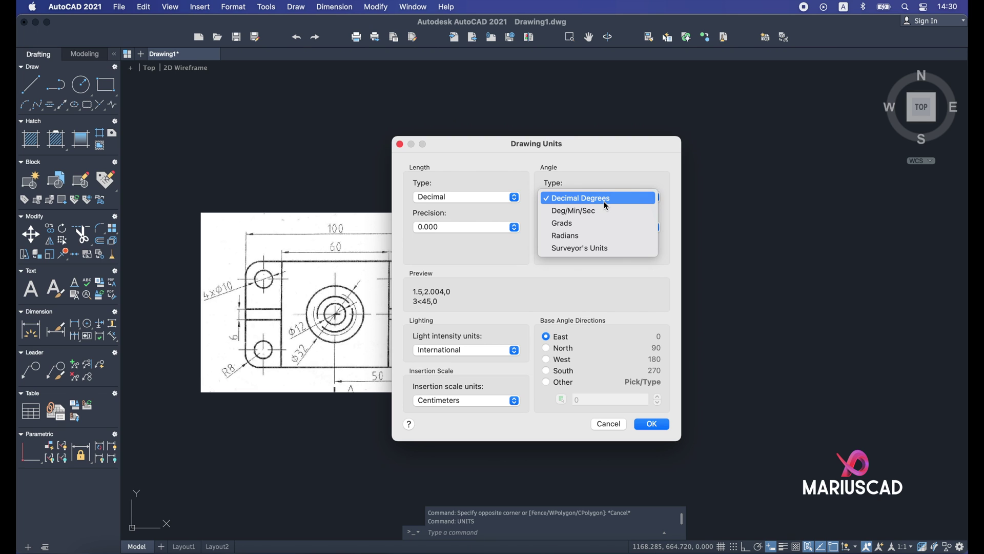
{"action": "left_click", "coordinate": [574, 199]}
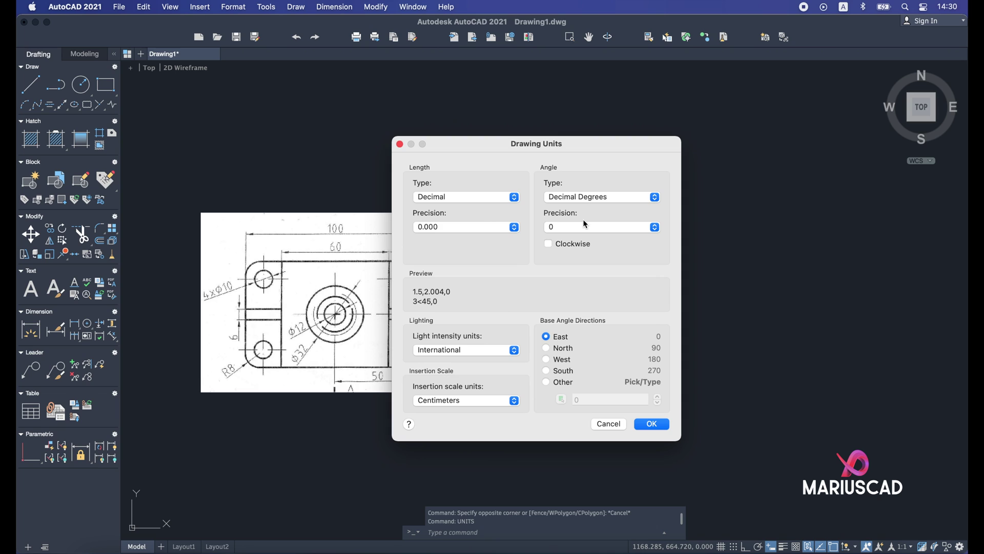
{"action": "left_click", "coordinate": [579, 227]}
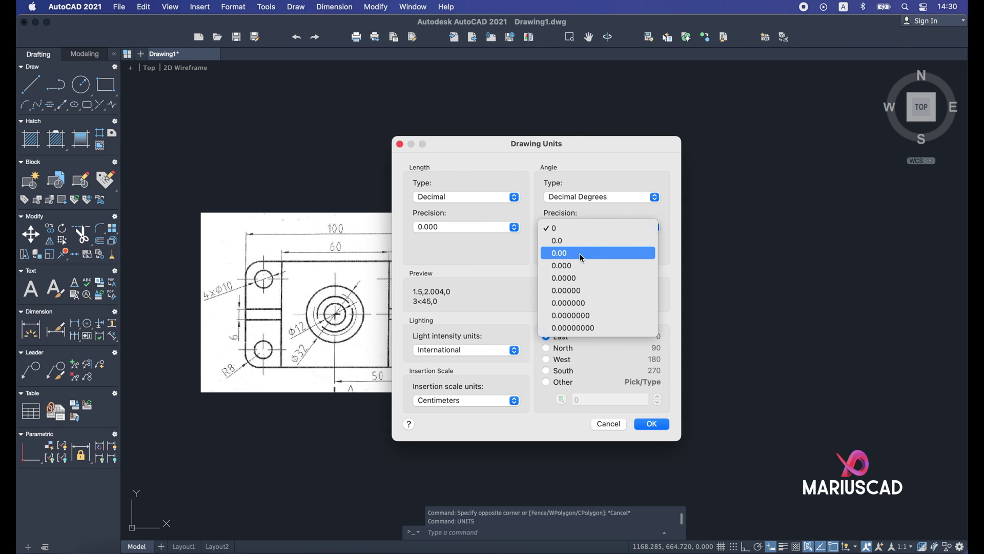
{"action": "left_click", "coordinate": [580, 254]}
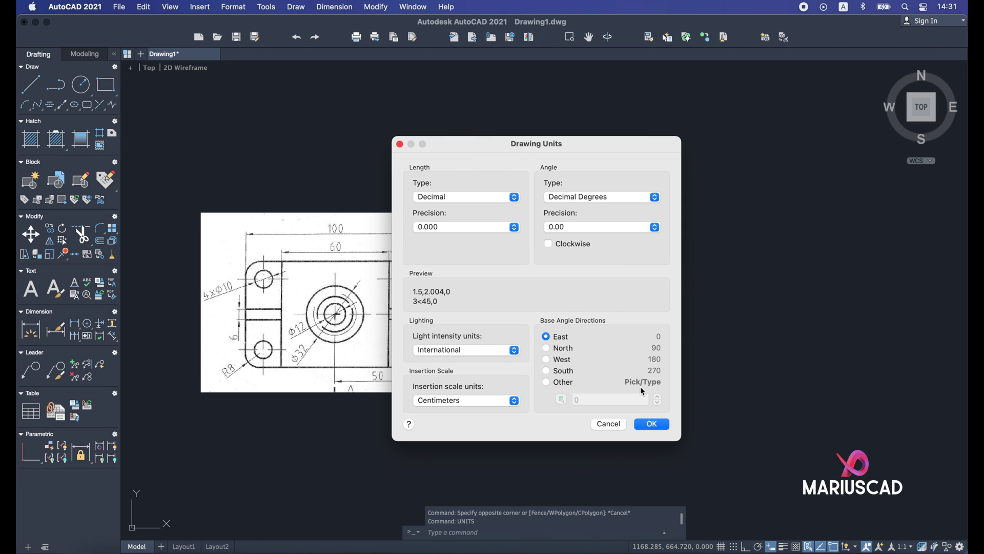
{"action": "left_click", "coordinate": [651, 424]}
{"action": "left_click", "coordinate": [586, 326]}
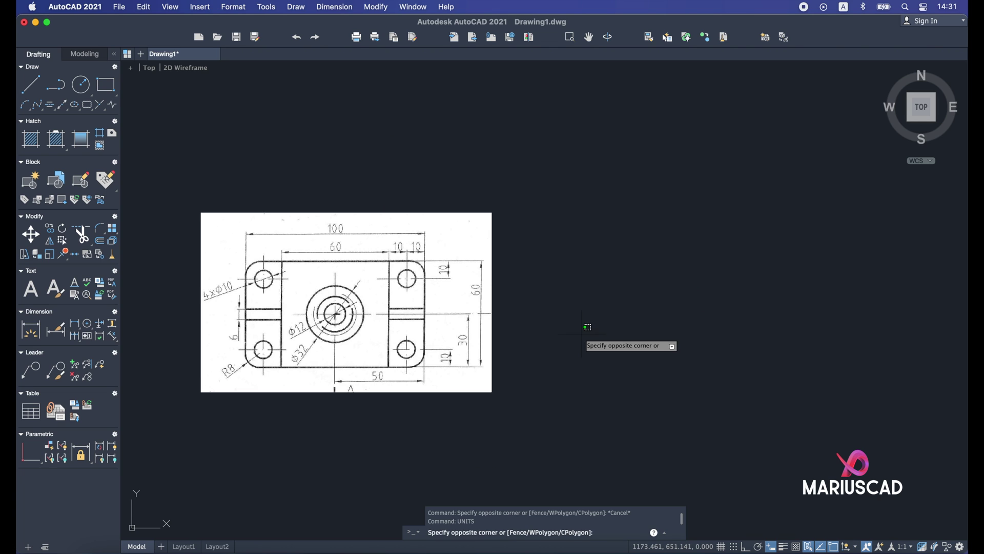
{"action": "key", "text": "Escape"}
Step: Start the plate outline with the Line command beside the reference image, making the left edge 60 units long straight down
{"action": "scroll", "coordinate": [364, 313], "scroll_direction": "up", "scroll_amount": 3}
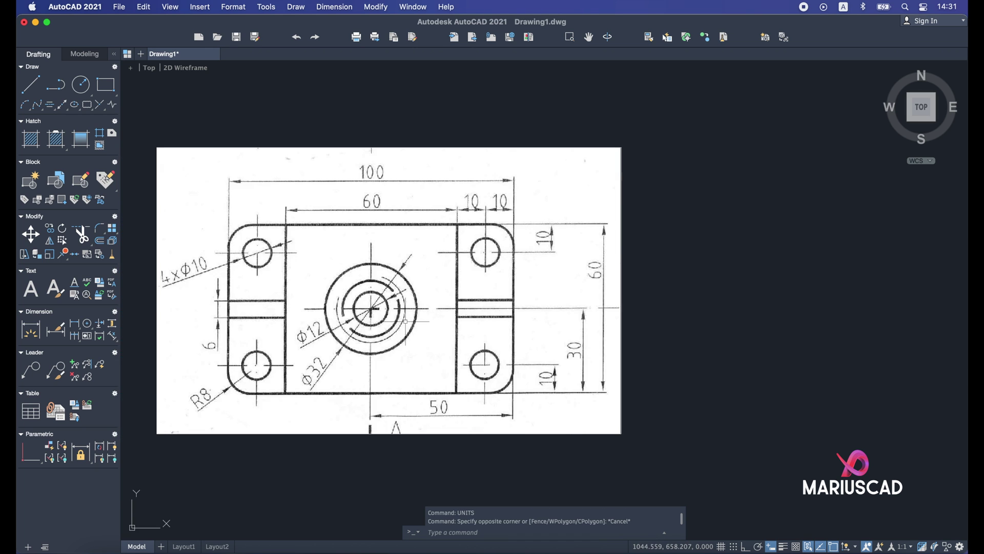
{"action": "scroll", "coordinate": [405, 321], "scroll_direction": "up", "scroll_amount": 2}
{"action": "scroll", "coordinate": [400, 318], "scroll_direction": "down", "scroll_amount": 2}
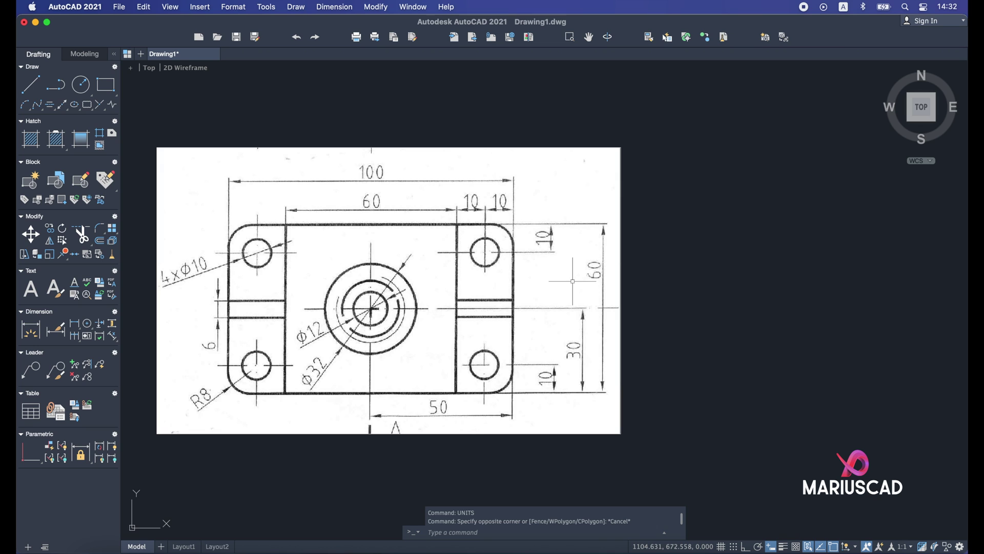
{"action": "middle_click_drag", "start_coordinate": [572, 281], "coordinate": [597, 282]}
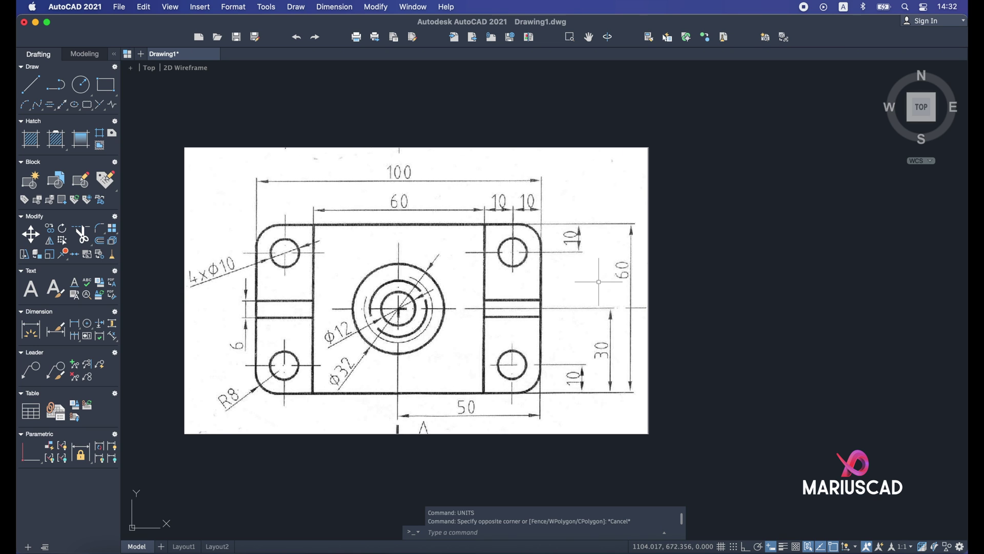
{"action": "middle_click_drag", "start_coordinate": [726, 305], "coordinate": [693, 308]}
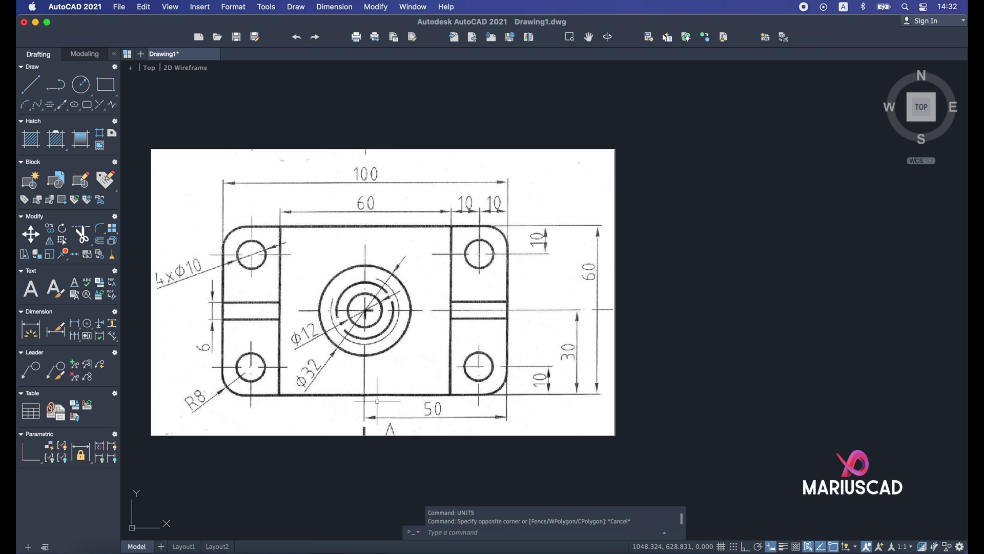
{"action": "mouse_move", "coordinate": [688, 276]}
{"action": "middle_mouse_down"}
{"action": "mouse_move", "coordinate": [637, 280]}
{"action": "mouse_move", "coordinate": [648, 285]}
{"action": "middle_mouse_up"}
{"action": "type", "text": "line"}
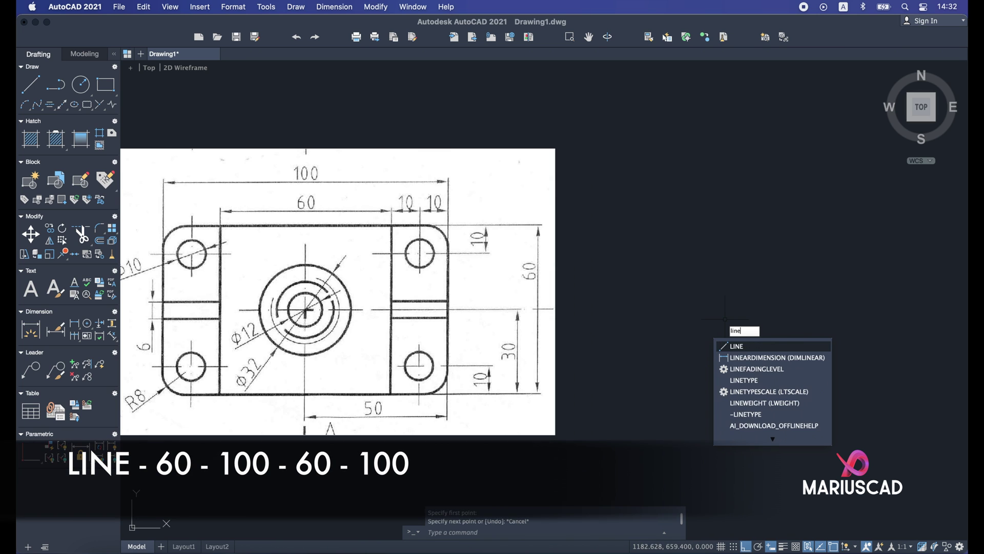
{"action": "key", "text": "Return"}
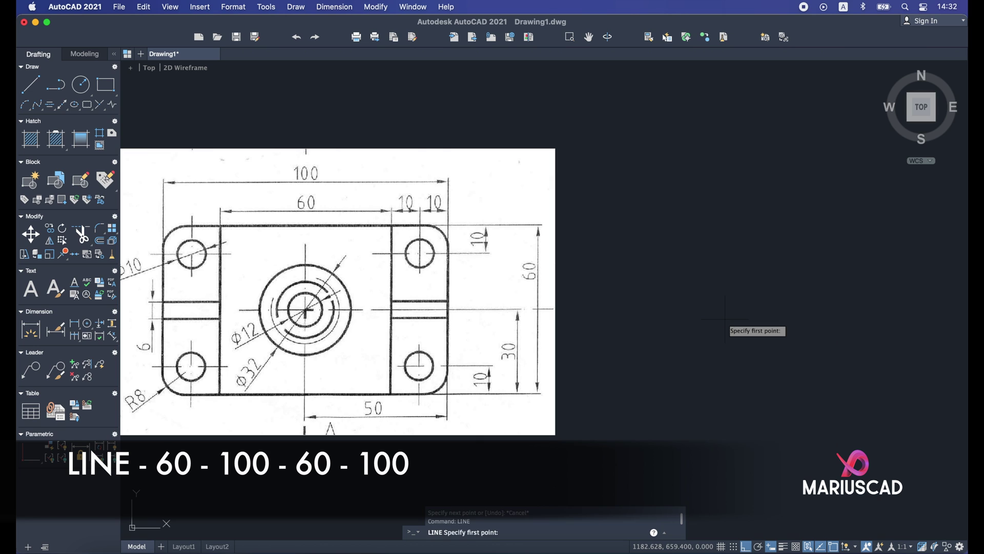
{"action": "left_click", "coordinate": [684, 229]}
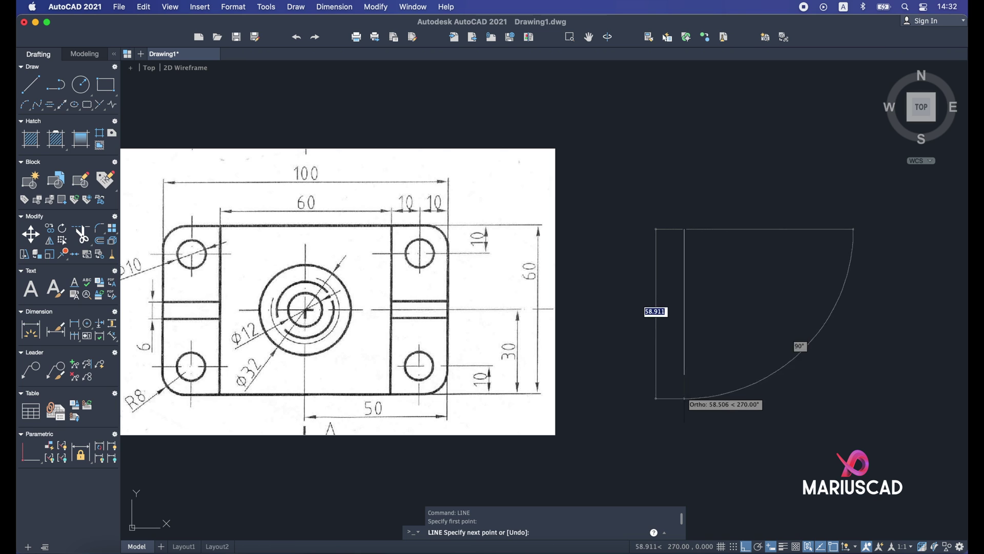
{"action": "type", "text": "10"}
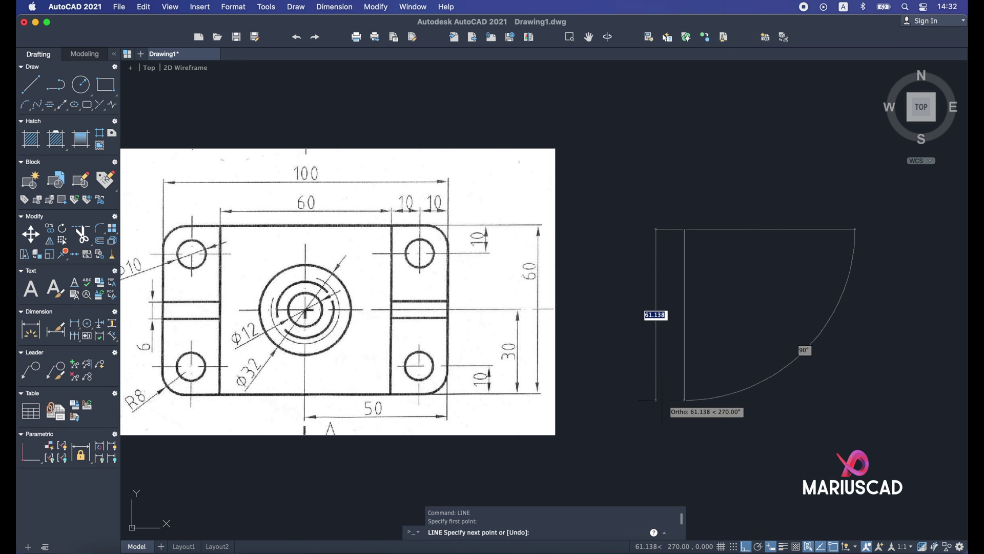
{"action": "key", "text": "Return"}
{"action": "type", "text": "10"}
{"action": "key", "text": "Return"}
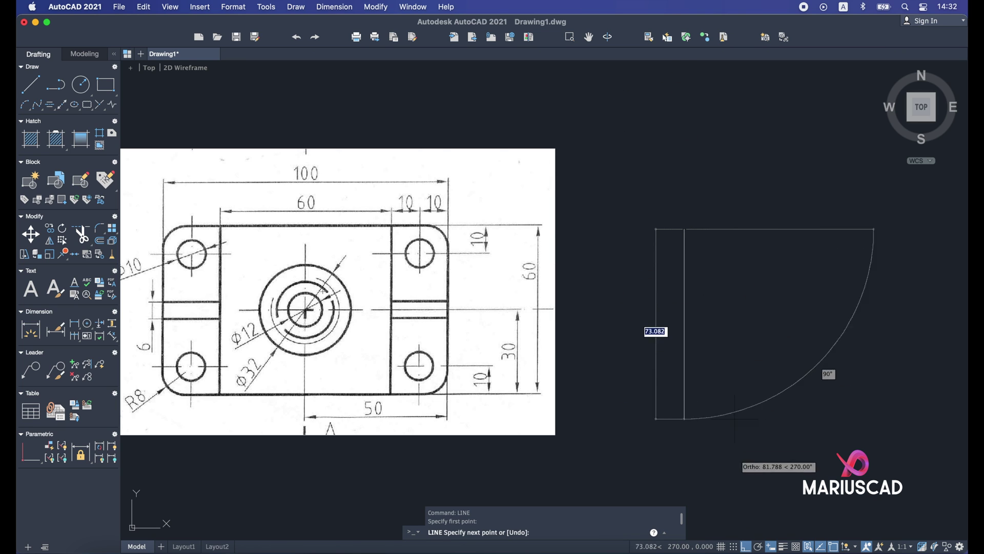
{"action": "type", "text": "60"}
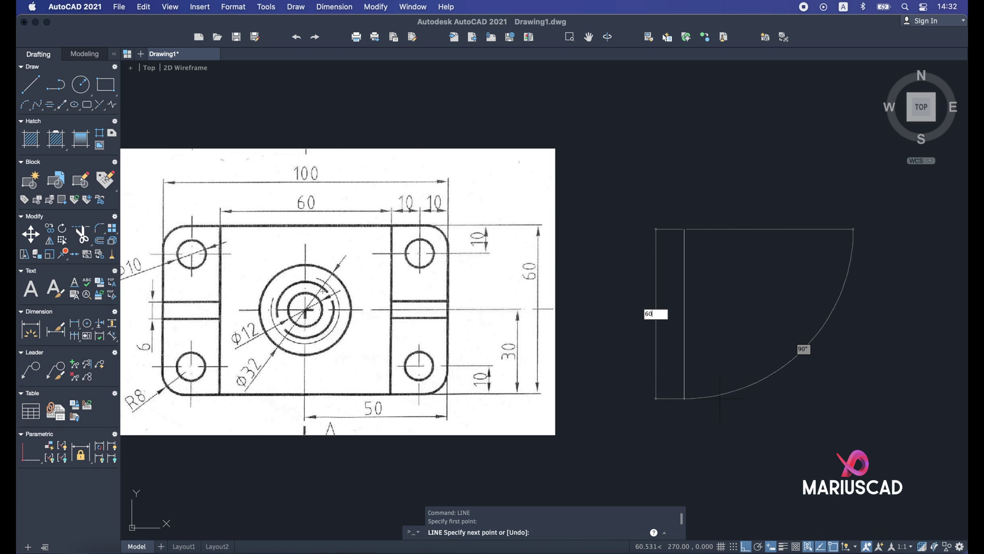
{"action": "key", "text": "Return"}
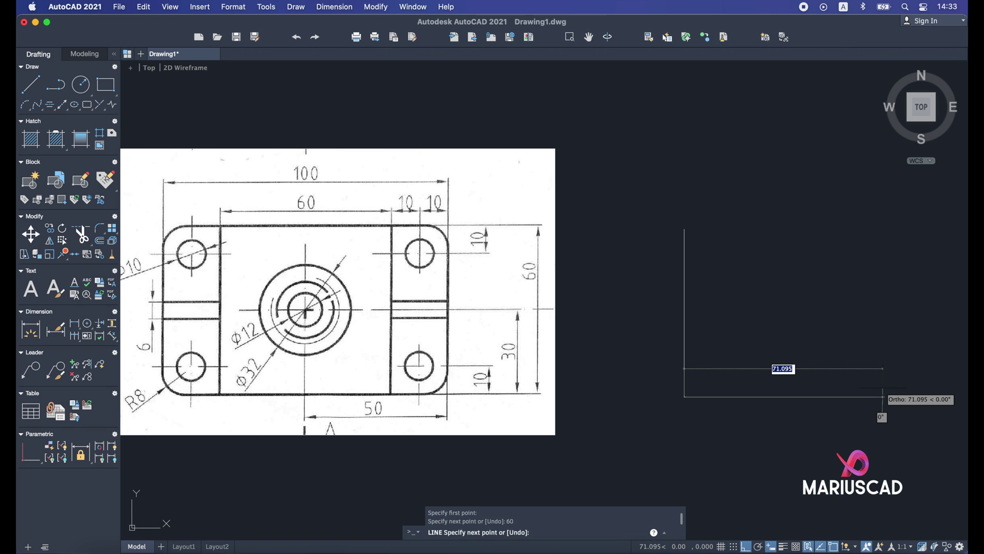
Step: Continue the outline with a horizontal bottom edge 100 units long to the right
{"action": "type", "text": "100"}
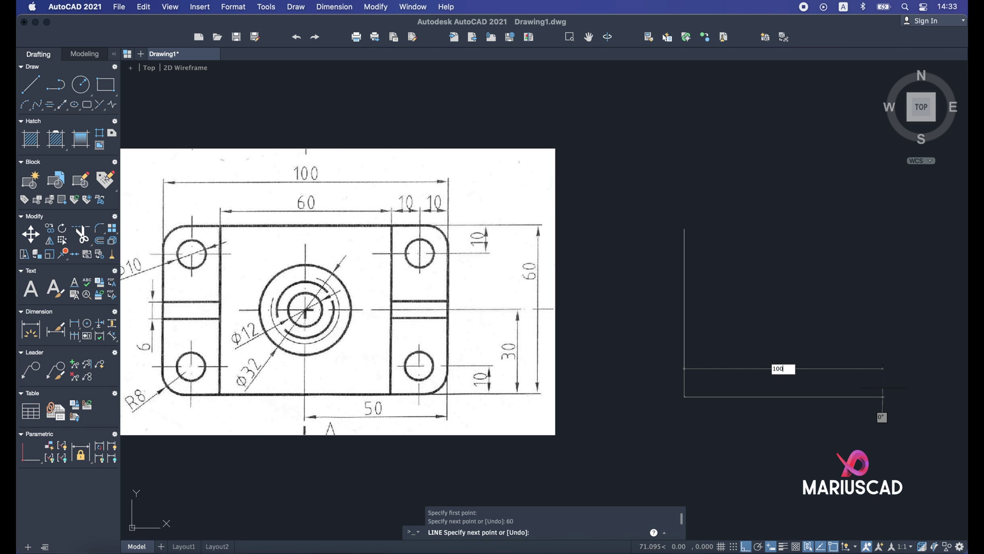
{"action": "key", "text": "Return"}
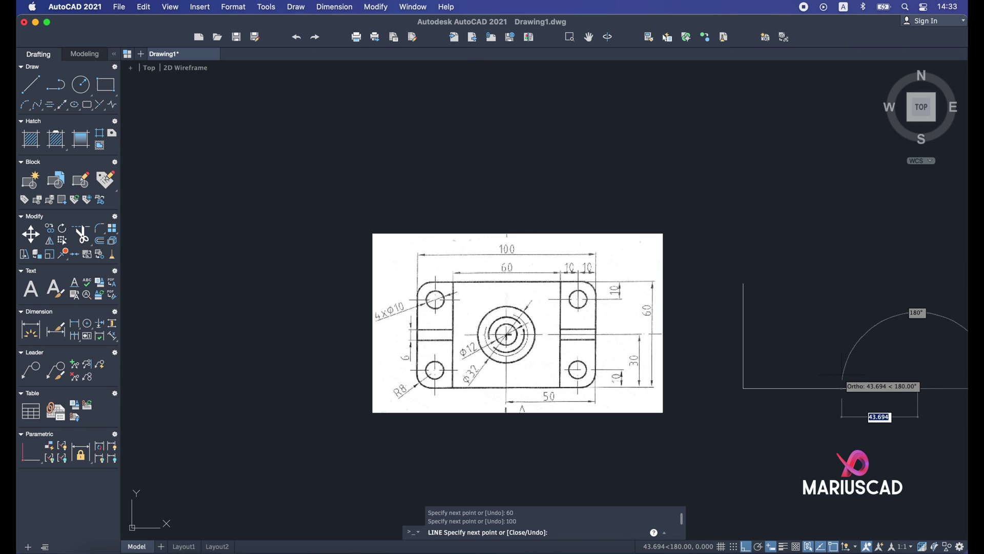
{"action": "middle_click_drag", "start_coordinate": [802, 383], "coordinate": [667, 409]}
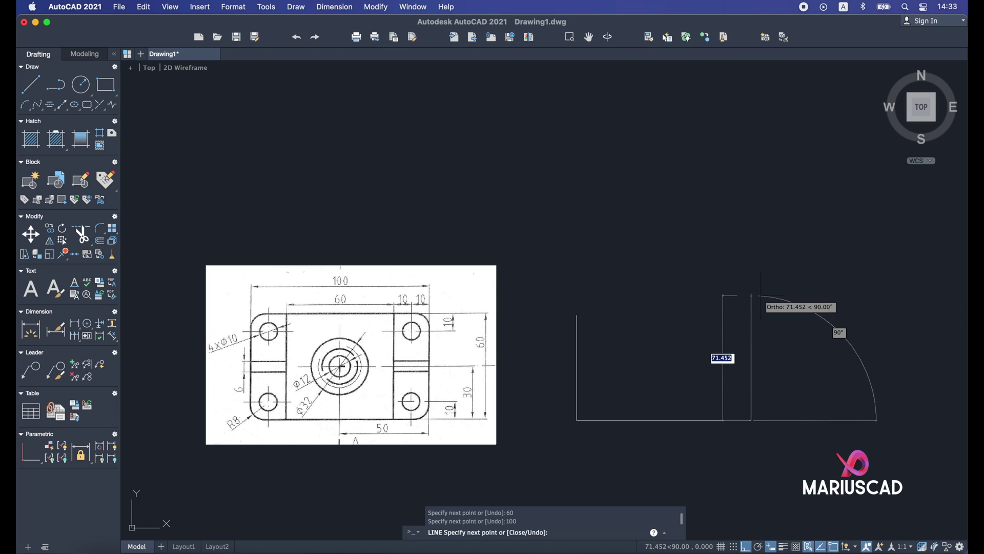
Step: Complete the plate outline with a right edge 60 units long straight up and a top edge 100 units long back to the start
{"action": "type", "text": "60"}
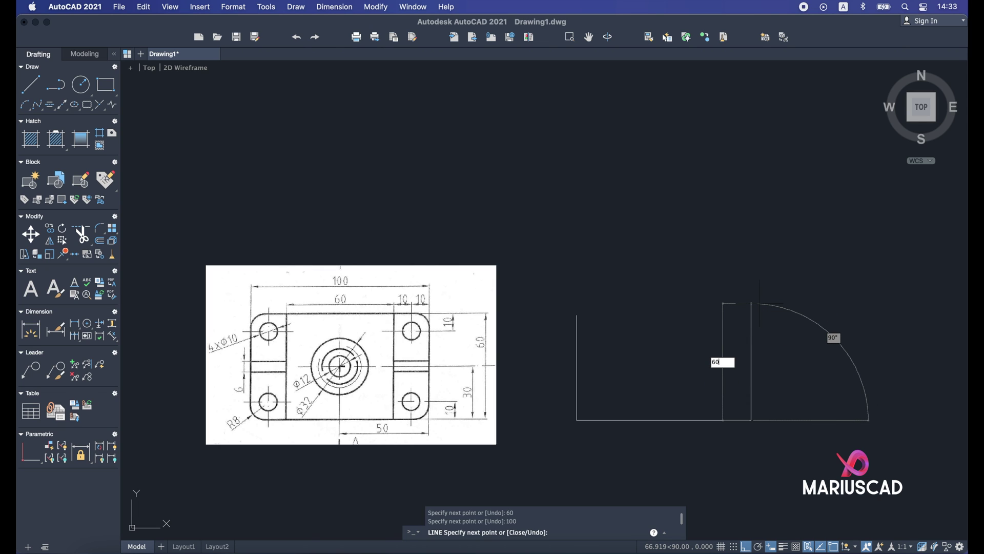
{"action": "key", "text": "Return"}
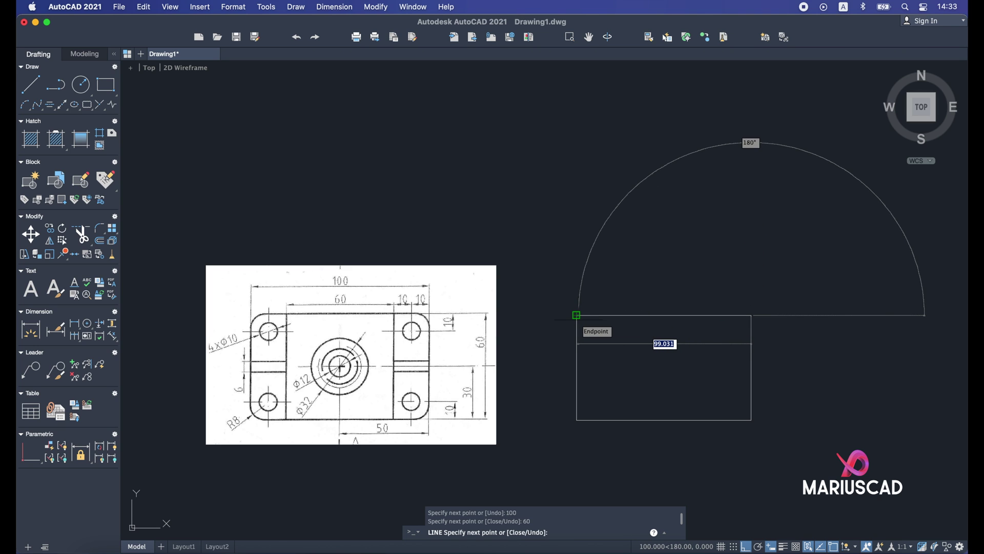
{"action": "type", "text": "100"}
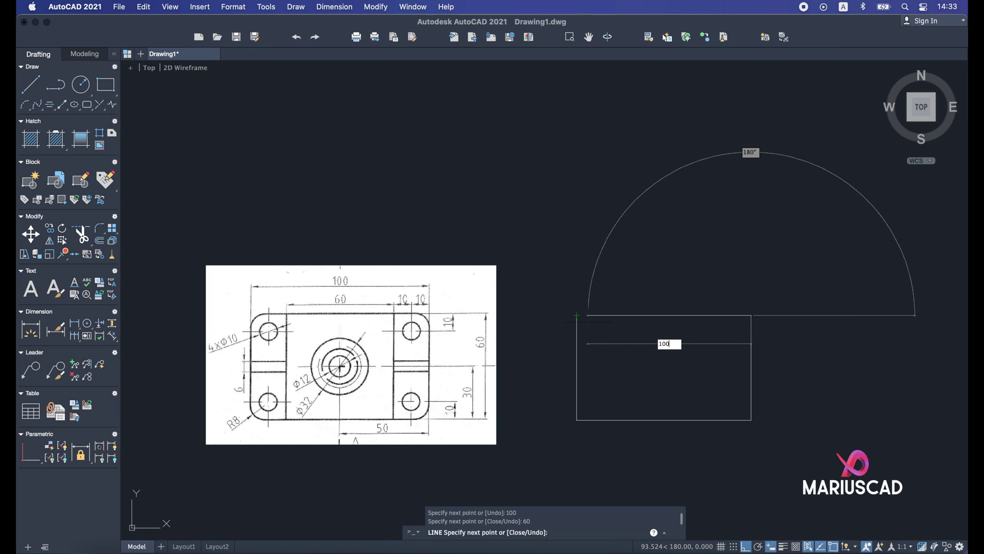
{"action": "key", "text": "Return"}
{"action": "key", "text": "Return"}
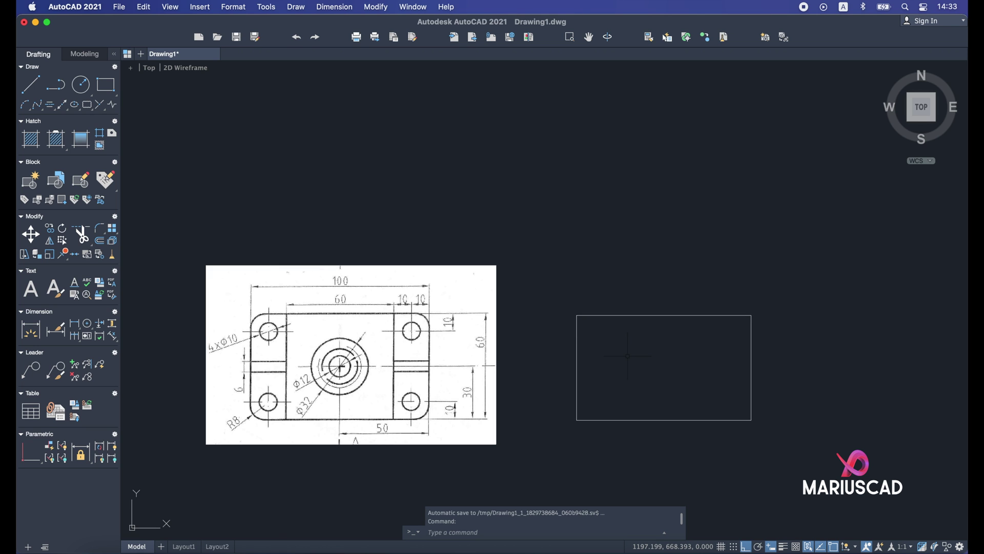
Step: Check the enabled object snap modes in the Drafting Settings and accept them
{"action": "type", "text": "DSETTINGS"}
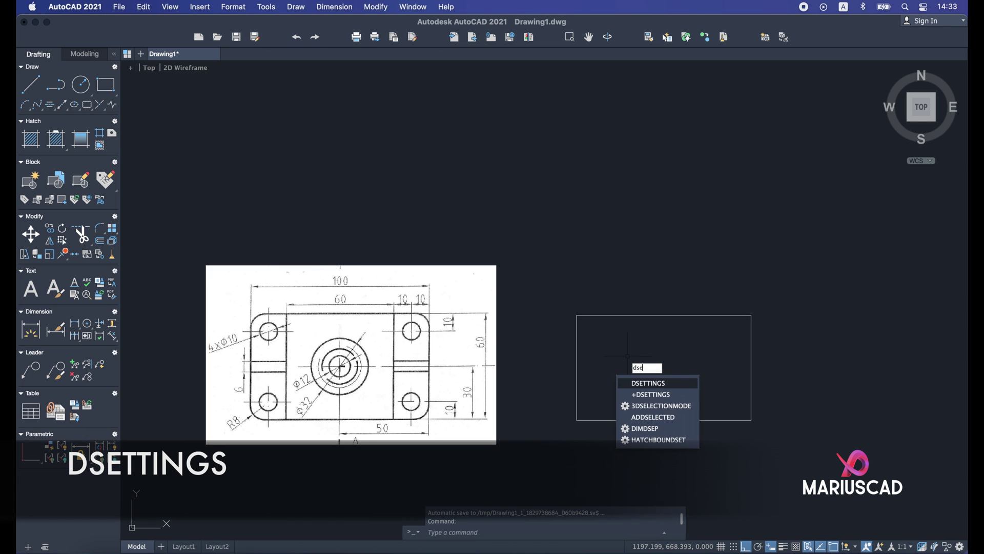
{"action": "key", "text": "Return"}
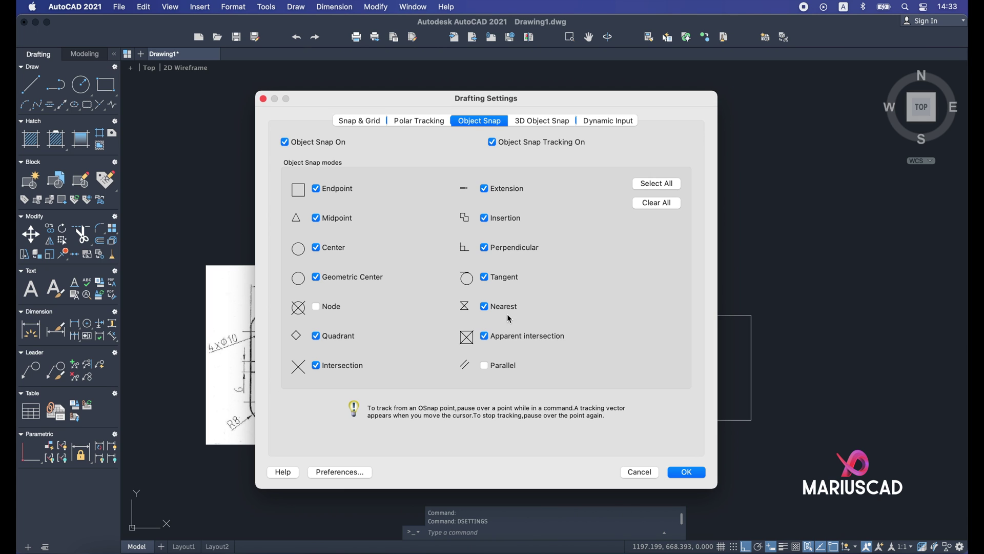
{"action": "left_click", "coordinate": [691, 472]}
{"action": "left_click", "coordinate": [663, 379]}
{"action": "key", "text": "Escape"}
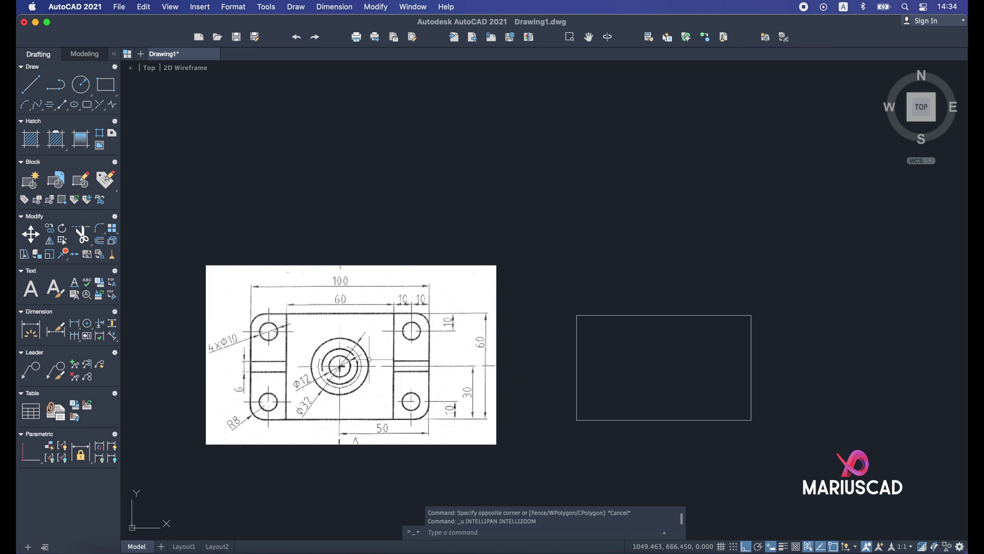
Step: Draw a 10 by 10 helper rectangle inward from the plate outline's upper-right corner to locate the hole centre
{"action": "scroll", "coordinate": [361, 366], "scroll_direction": "up", "scroll_amount": 2}
{"action": "scroll", "coordinate": [400, 330], "scroll_direction": "up", "scroll_amount": 2}
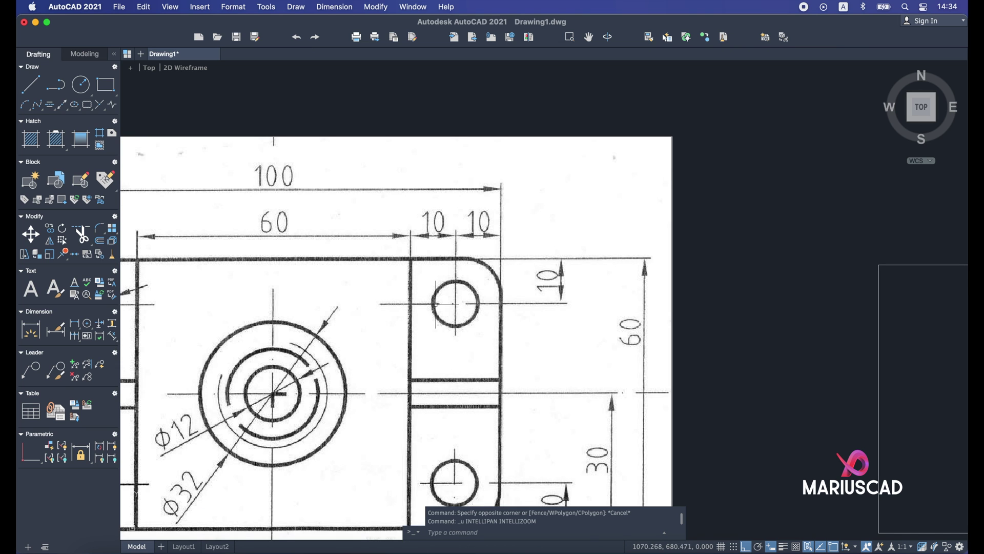
{"action": "scroll", "coordinate": [461, 295], "scroll_direction": "down", "scroll_amount": 2}
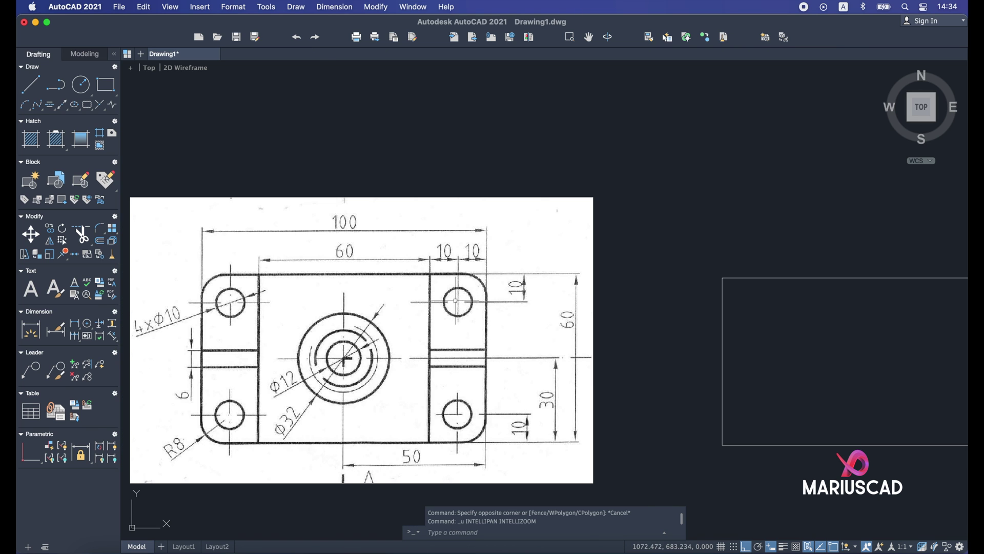
{"action": "scroll", "coordinate": [457, 301], "scroll_direction": "up", "scroll_amount": 2}
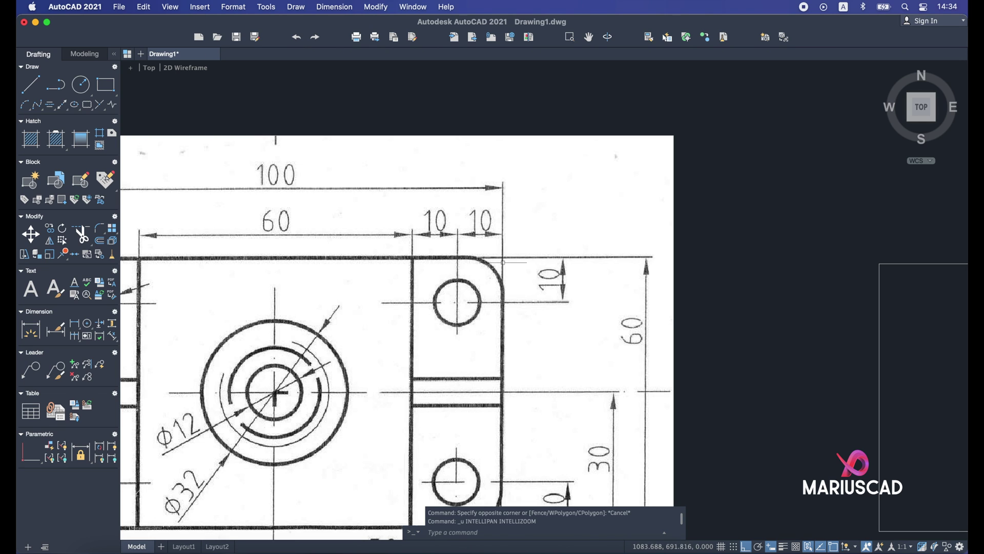
{"action": "middle_click_drag", "start_coordinate": [620, 281], "coordinate": [458, 302]}
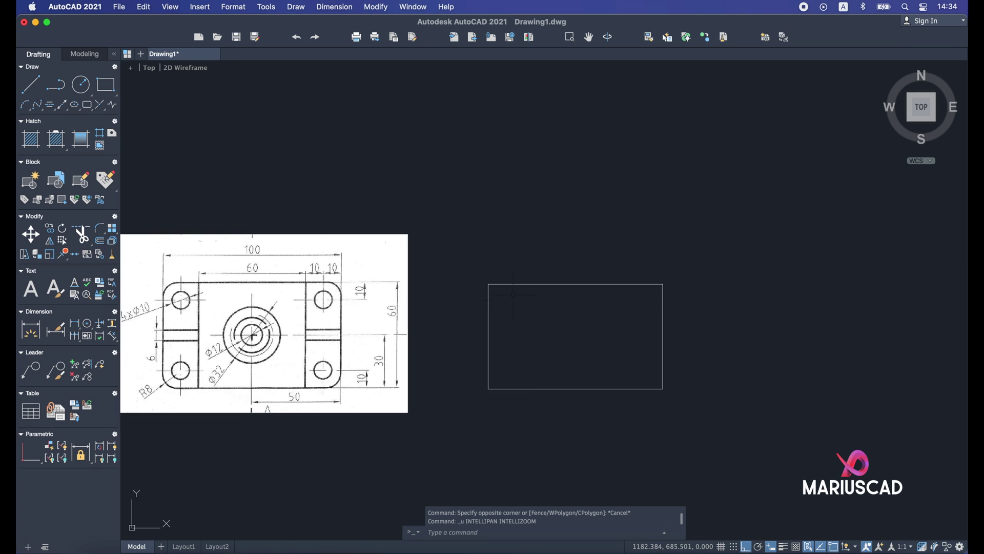
{"action": "scroll", "coordinate": [659, 302], "scroll_direction": "up", "scroll_amount": 5}
{"action": "type", "text": "rect"}
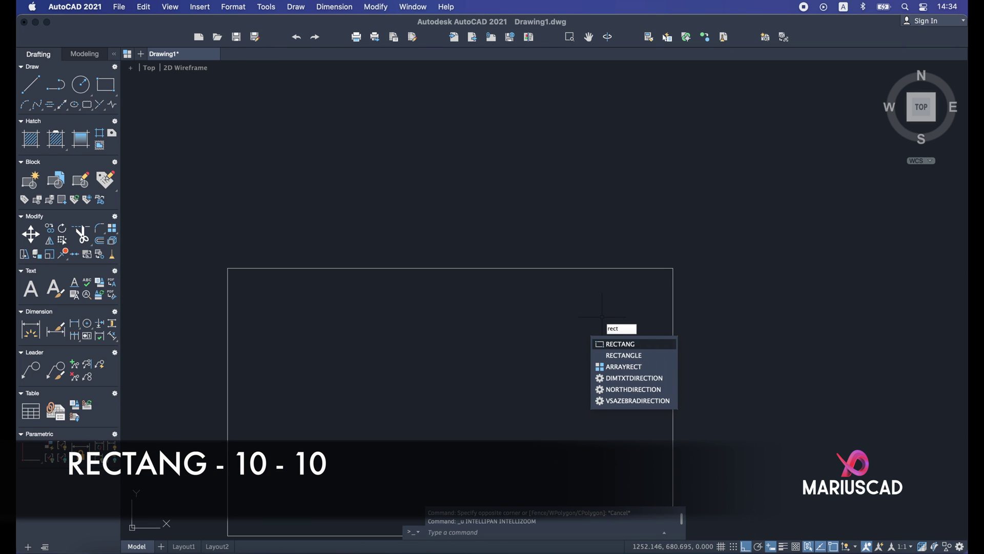
{"action": "key", "text": "Return"}
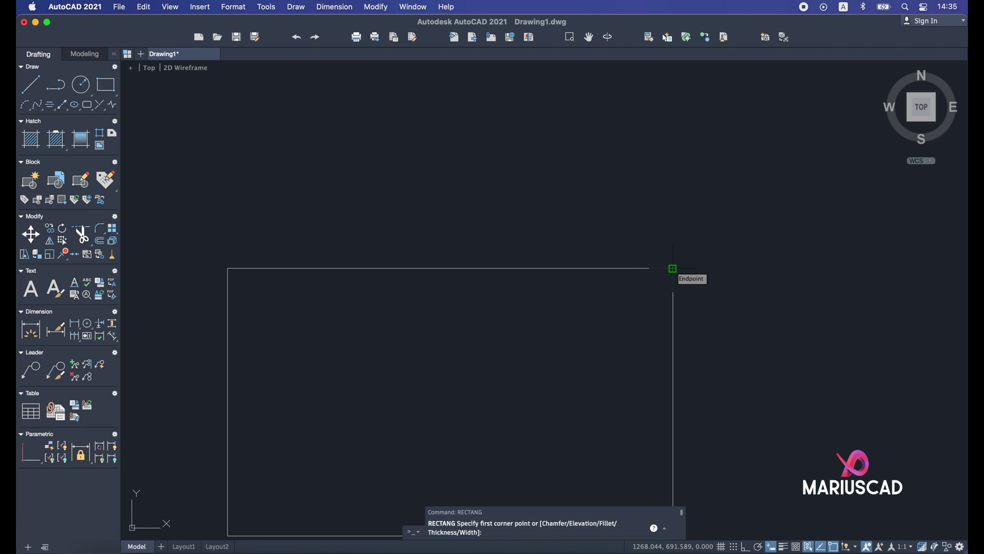
{"action": "left_click", "coordinate": [673, 268]}
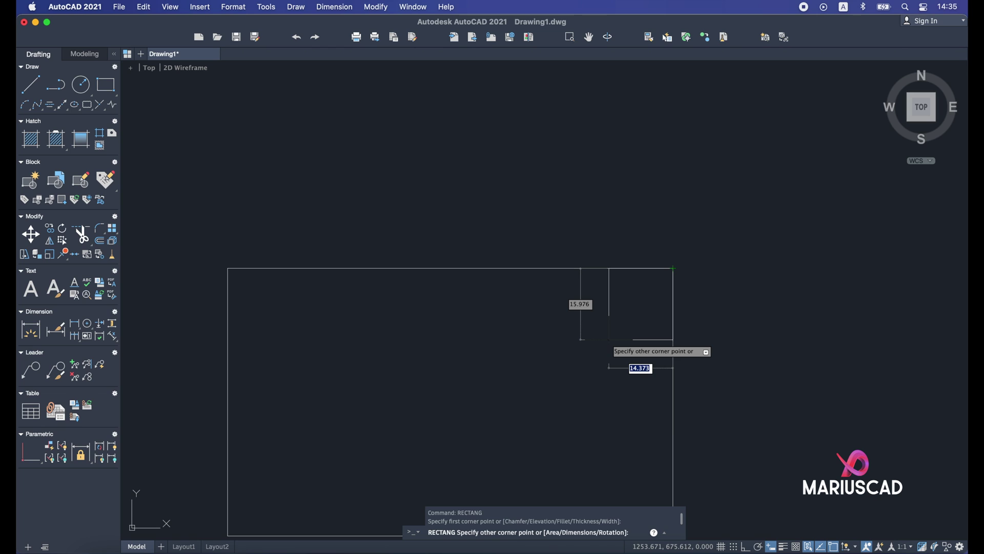
{"action": "type", "text": "10"}
{"action": "key", "text": "Tab"}
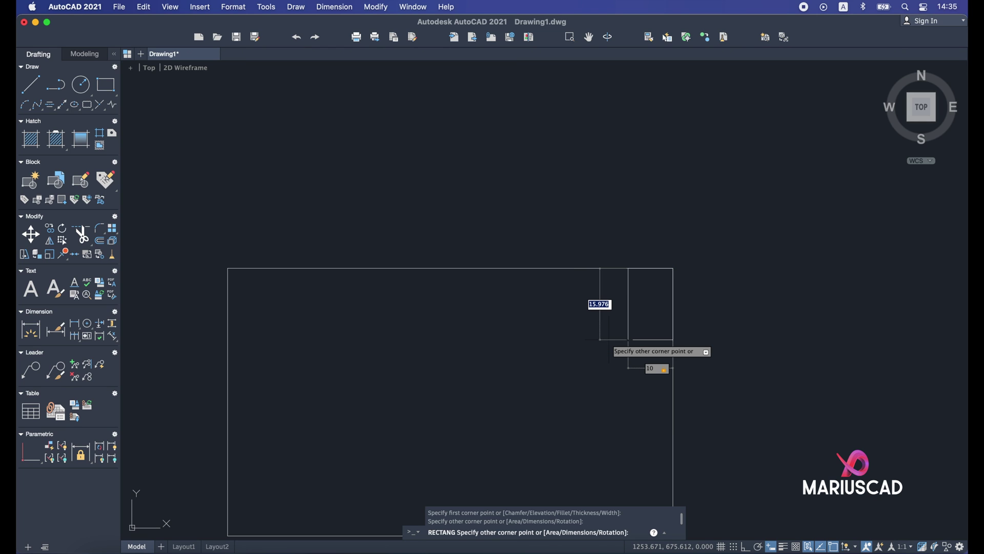
{"action": "type", "text": "10"}
{"action": "key", "text": "Return"}
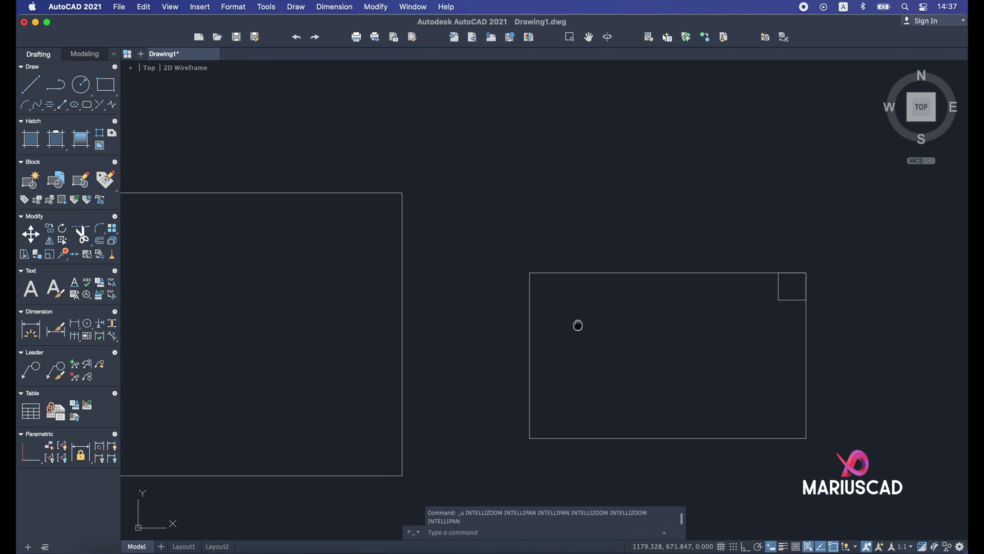
Step: Draw a circle of diameter 10 centred on the helper square's lower-left corner
{"action": "middle_click_drag", "start_coordinate": [578, 325], "coordinate": [685, 320]}
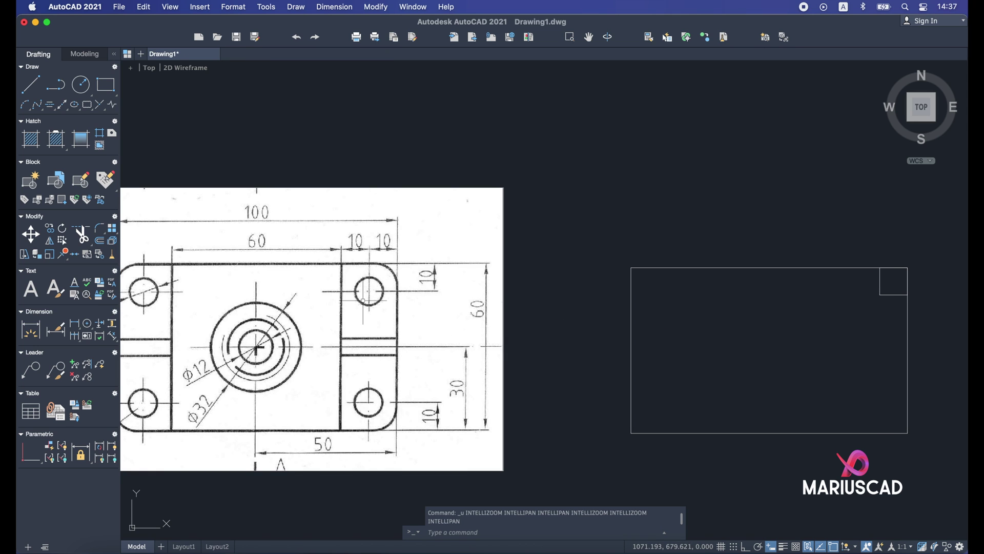
{"action": "middle_click_drag", "start_coordinate": [362, 307], "coordinate": [480, 304]}
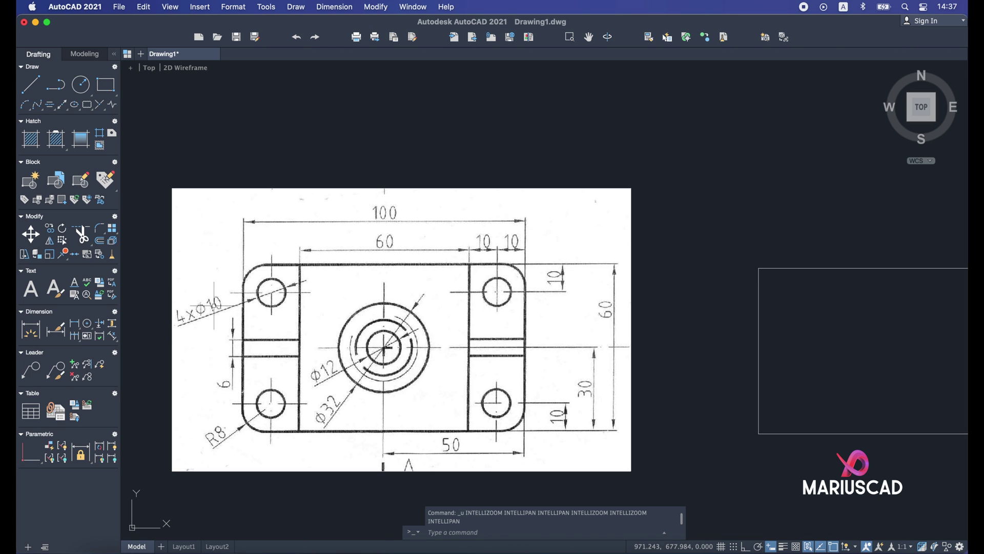
{"action": "scroll", "coordinate": [622, 315], "scroll_direction": "right", "scroll_amount": 5}
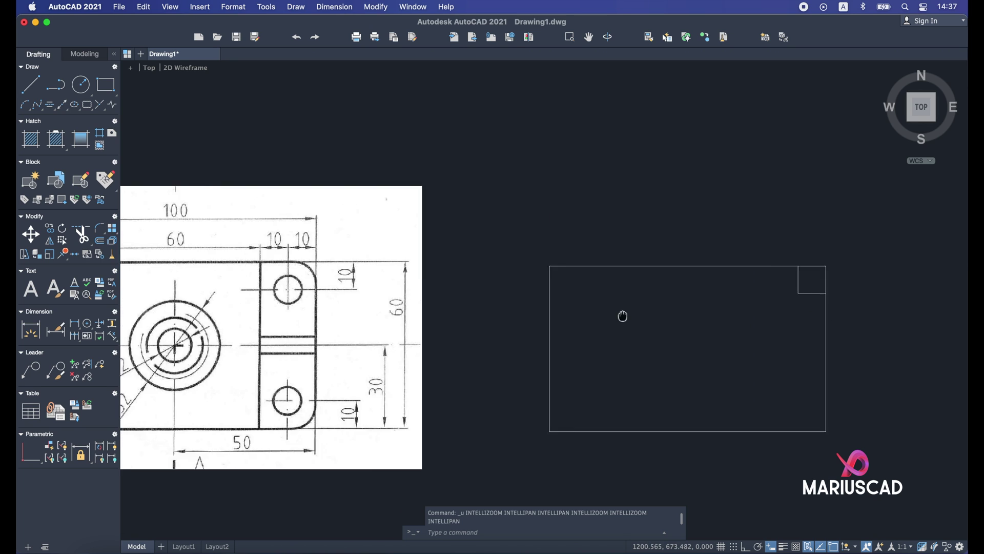
{"action": "scroll", "coordinate": [746, 287], "scroll_direction": "up", "scroll_amount": 10}
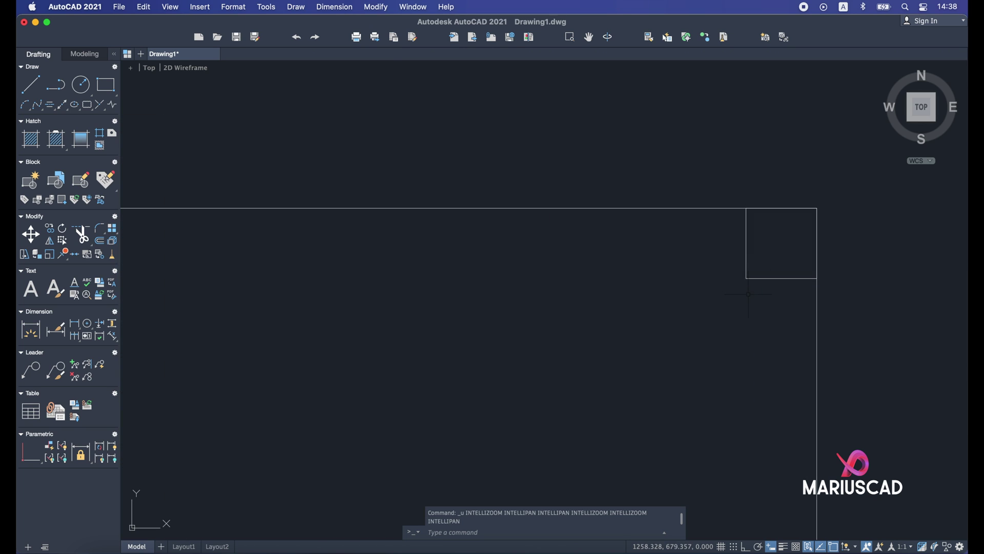
{"action": "type", "text": "circle"}
{"action": "key", "text": "Return"}
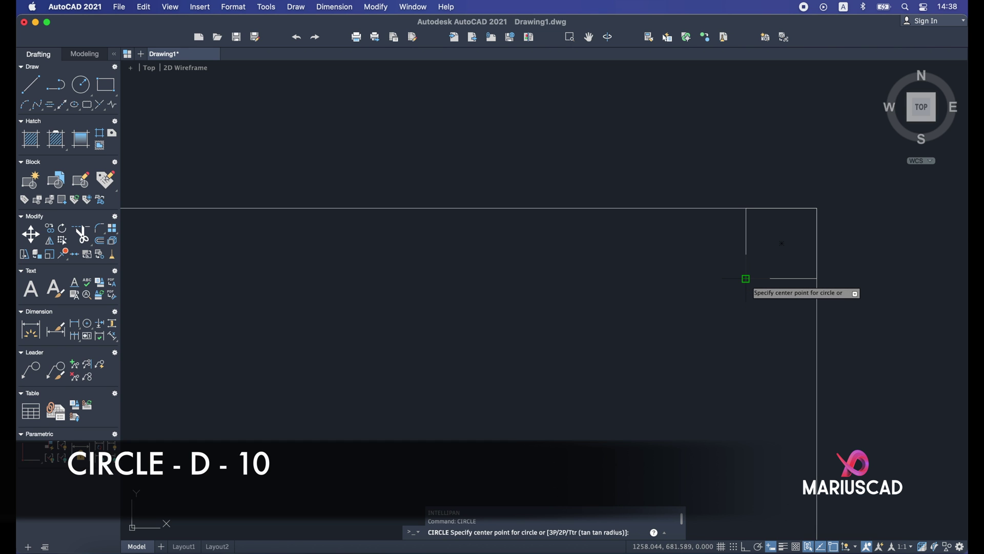
{"action": "left_click", "coordinate": [746, 278]}
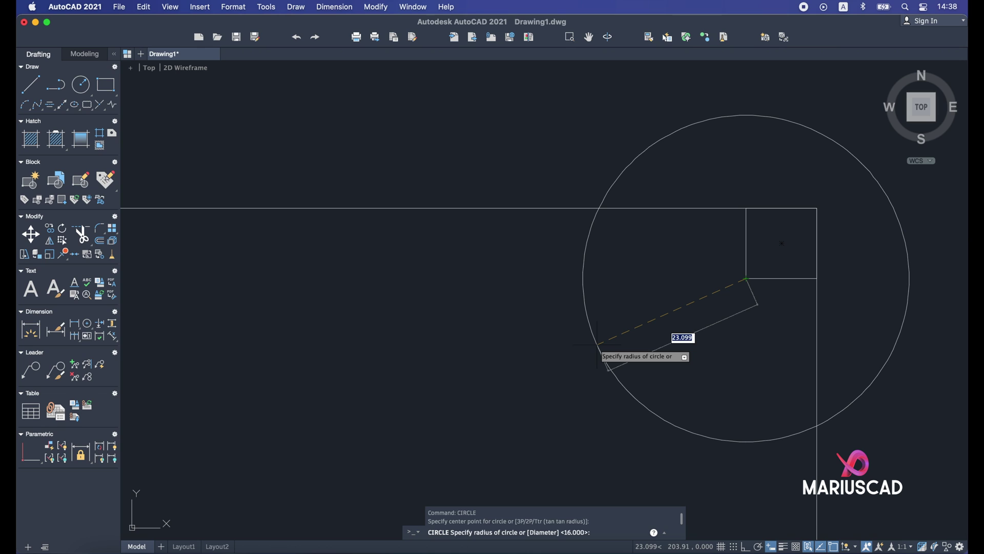
{"action": "type", "text": "d"}
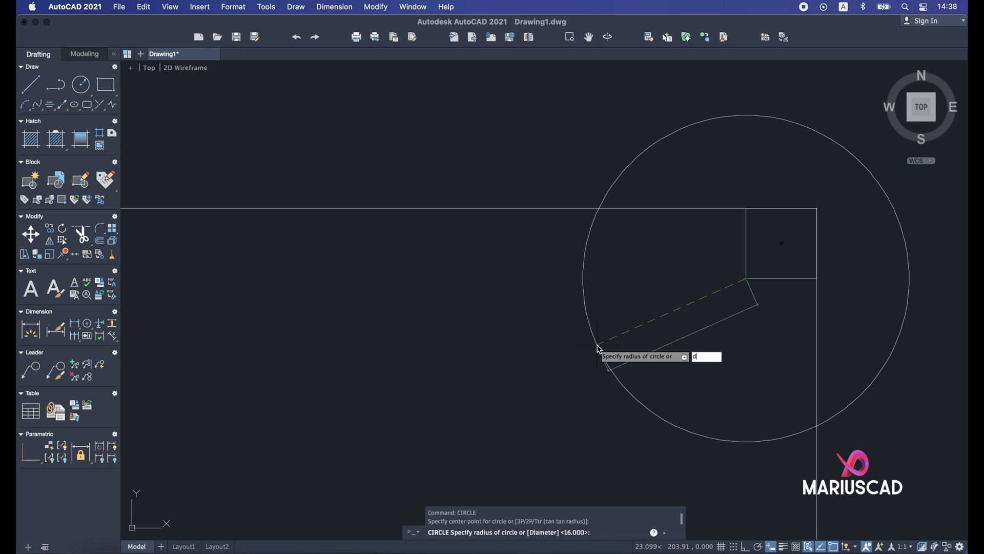
{"action": "type", "text": "iameter"}
{"action": "key", "text": "Return"}
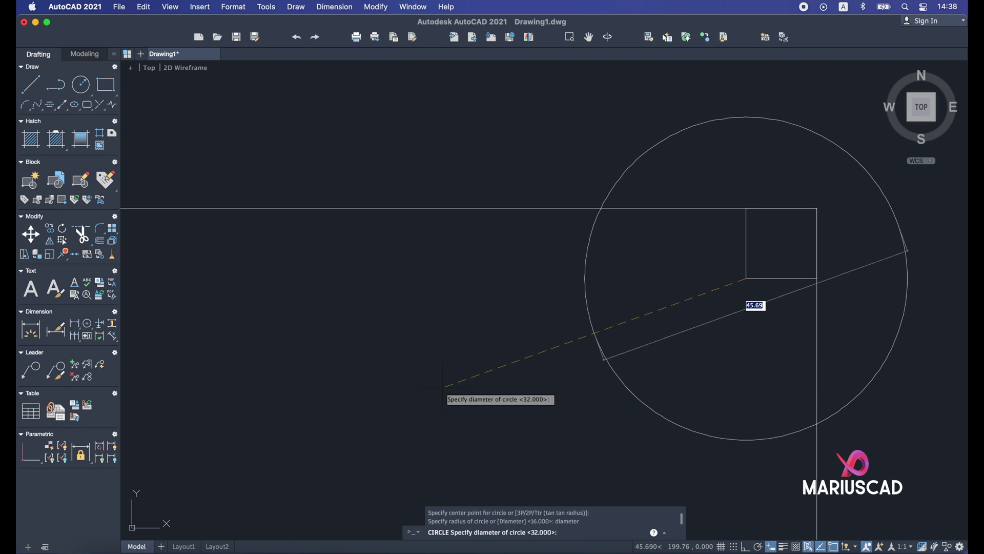
{"action": "type", "text": "10"}
{"action": "key", "text": "Return"}
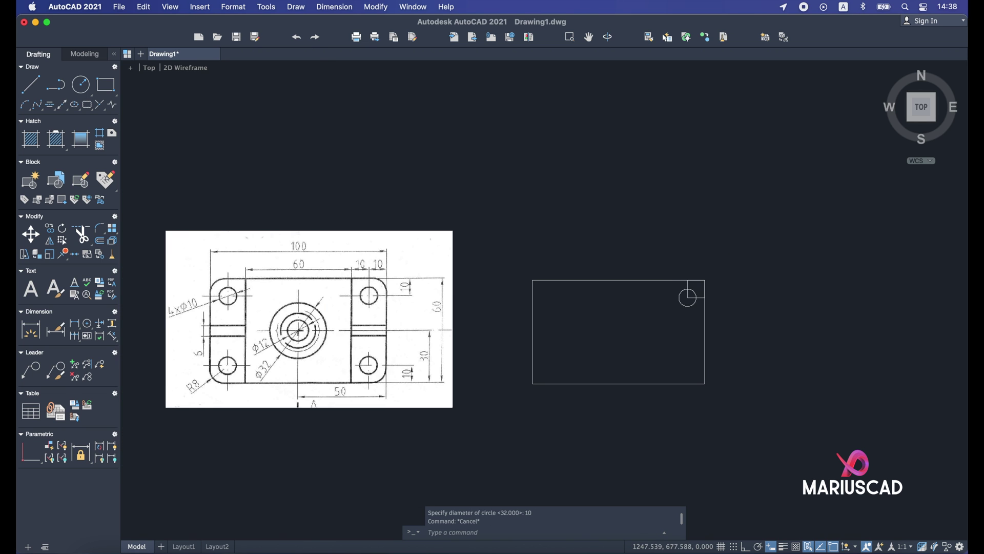
Step: Mirror the hole circle across the plate's horizontal centreline from the right edge's midpoint, with Ortho on, keeping the source circle
{"action": "scroll", "coordinate": [347, 310], "scroll_direction": "up", "scroll_amount": 2}
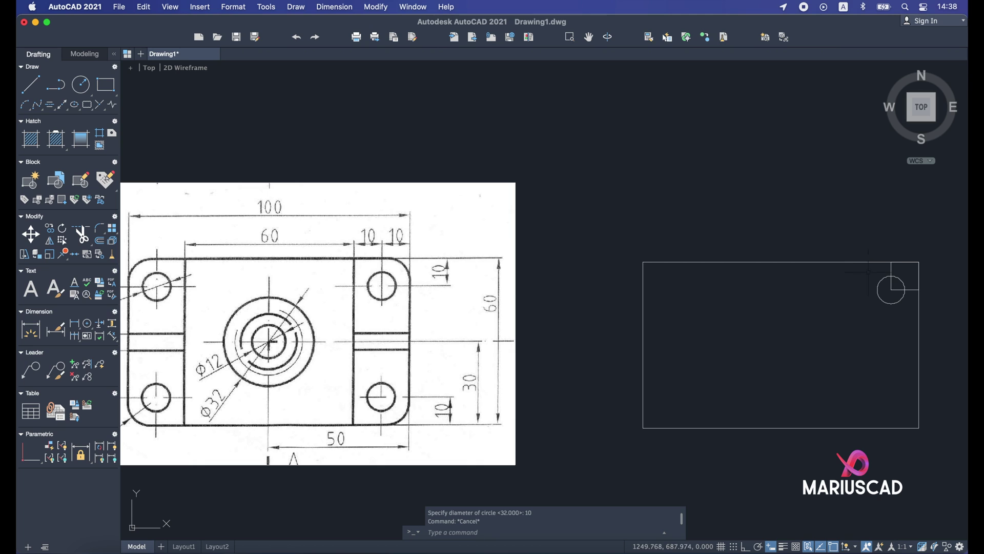
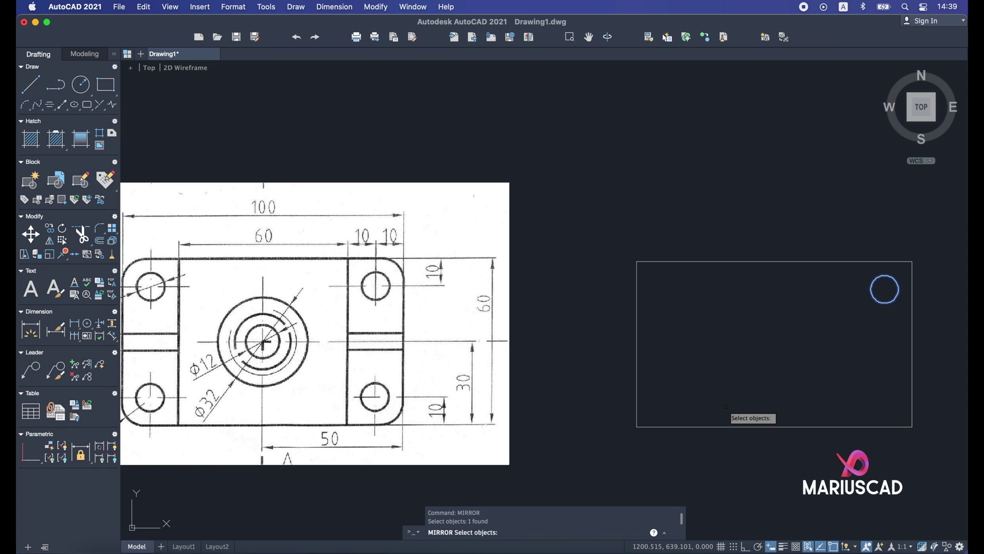
{"action": "key", "text": "Return"}
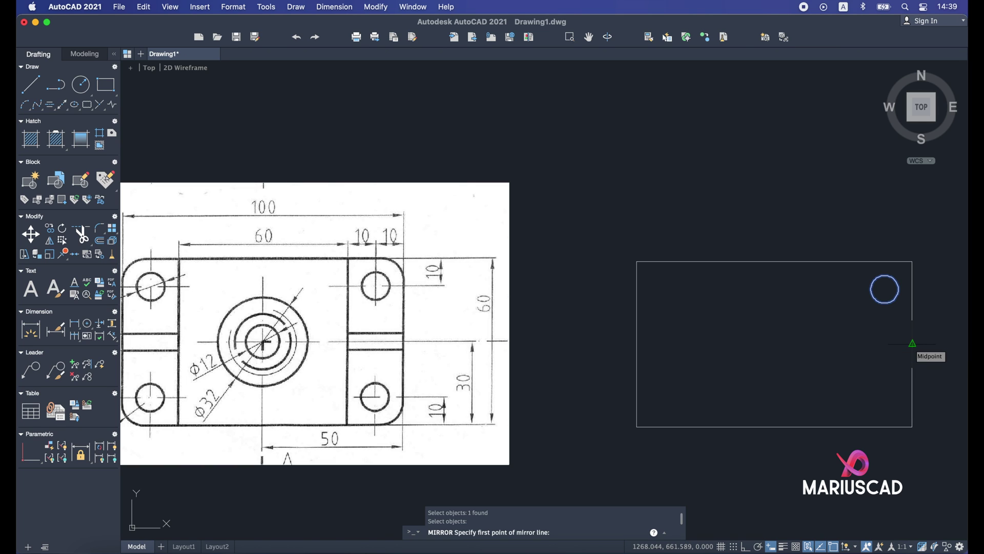
{"action": "left_click", "coordinate": [913, 343]}
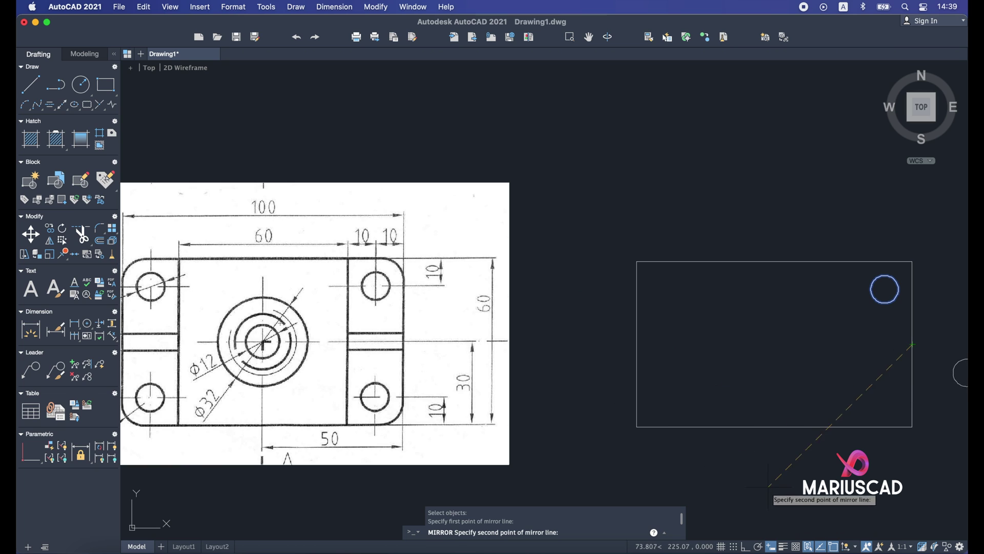
{"action": "left_click", "coordinate": [746, 546]}
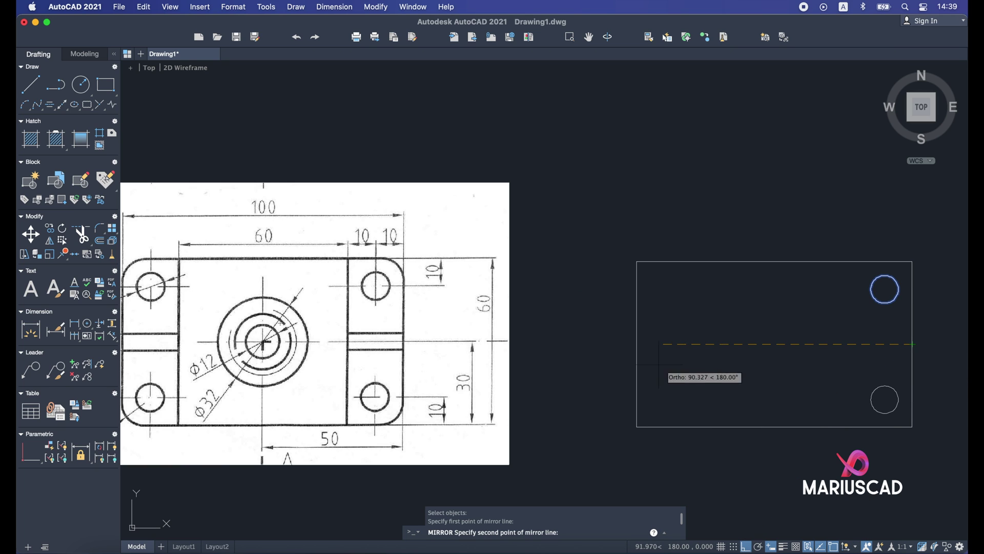
{"action": "scroll", "coordinate": [703, 384], "scroll_direction": "left", "scroll_amount": 2}
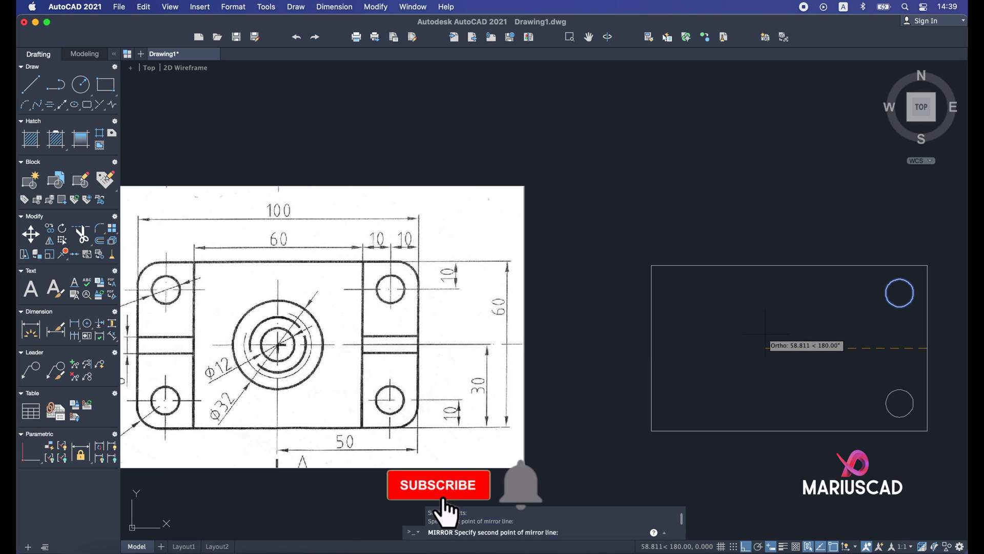
{"action": "middle_click_drag", "start_coordinate": [769, 336], "coordinate": [554, 353]}
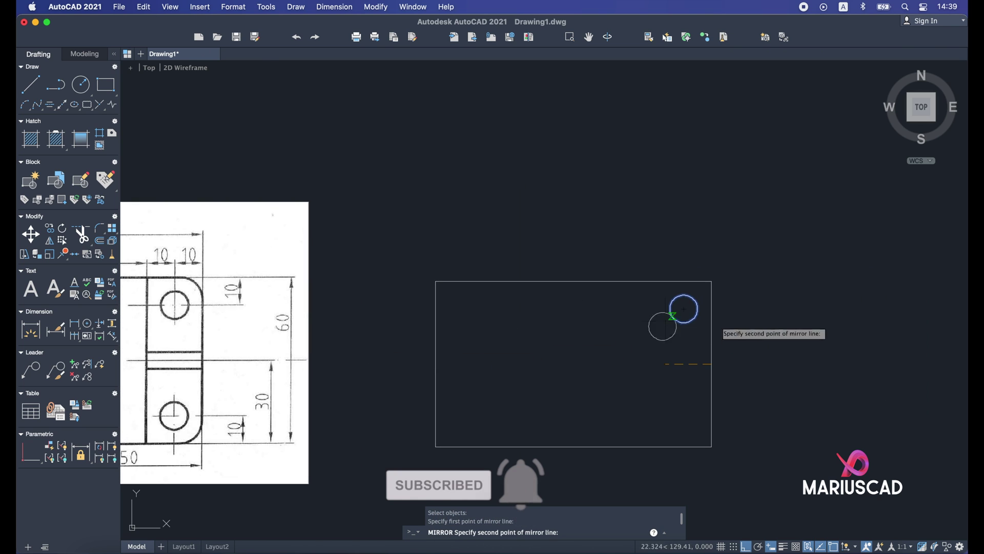
{"action": "left_click", "coordinate": [825, 348]}
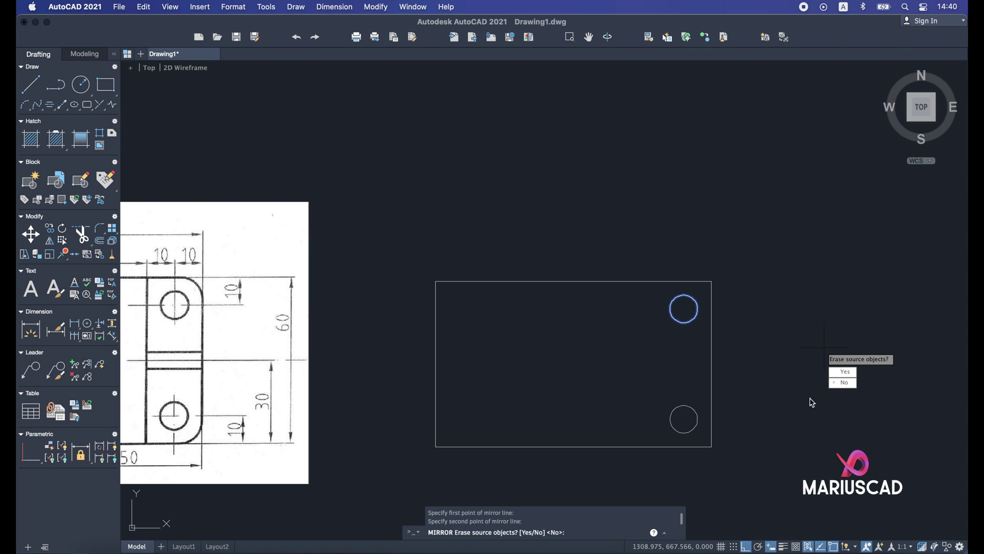
{"action": "left_click", "coordinate": [841, 382]}
{"action": "key", "text": "super+z"}
{"action": "scroll", "coordinate": [641, 325], "scroll_direction": "left", "scroll_amount": 3}
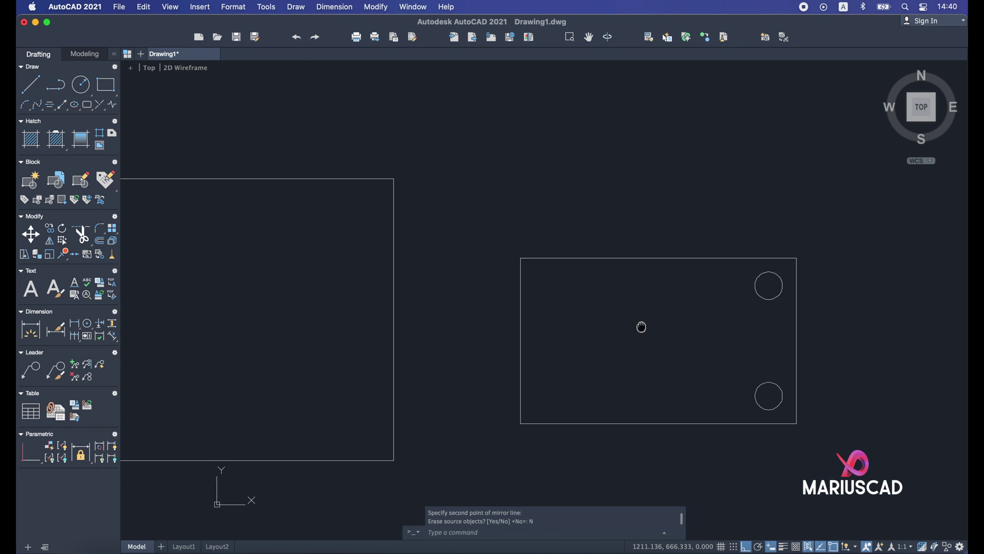
{"action": "scroll", "coordinate": [641, 325], "scroll_direction": "down", "scroll_amount": 3}
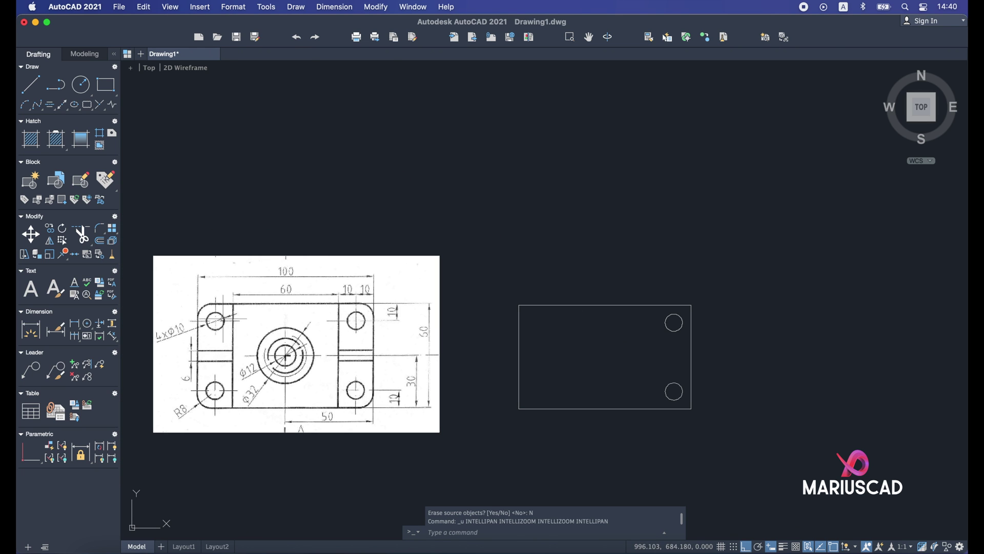
Step: Mirror the two right-hand hole circles across the plate's vertical centreline from the bottom edge's midpoint, keeping the source circles
{"action": "scroll", "coordinate": [618, 343], "scroll_direction": "left", "scroll_amount": 3}
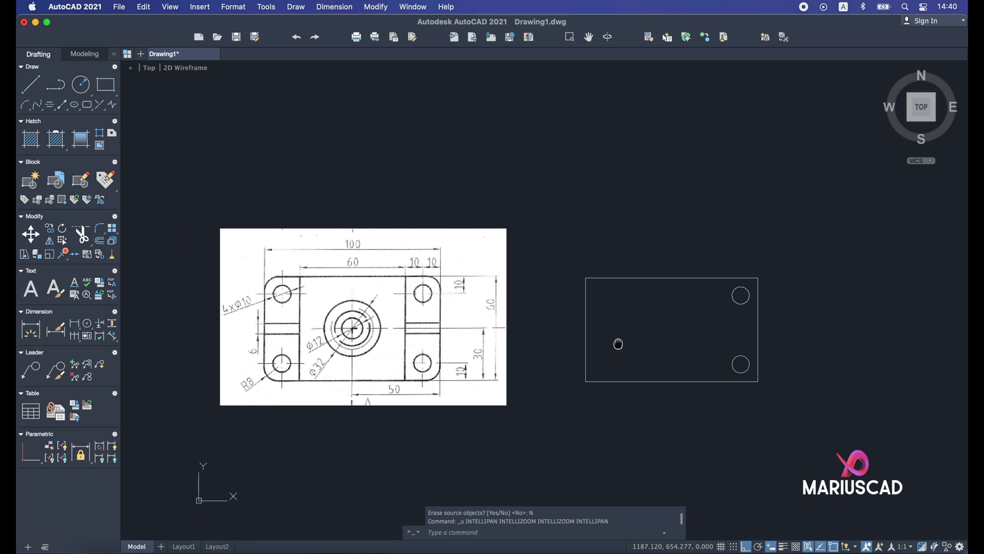
{"action": "scroll", "coordinate": [721, 353], "scroll_direction": "up", "scroll_amount": 4}
{"action": "type", "text": "mirro"}
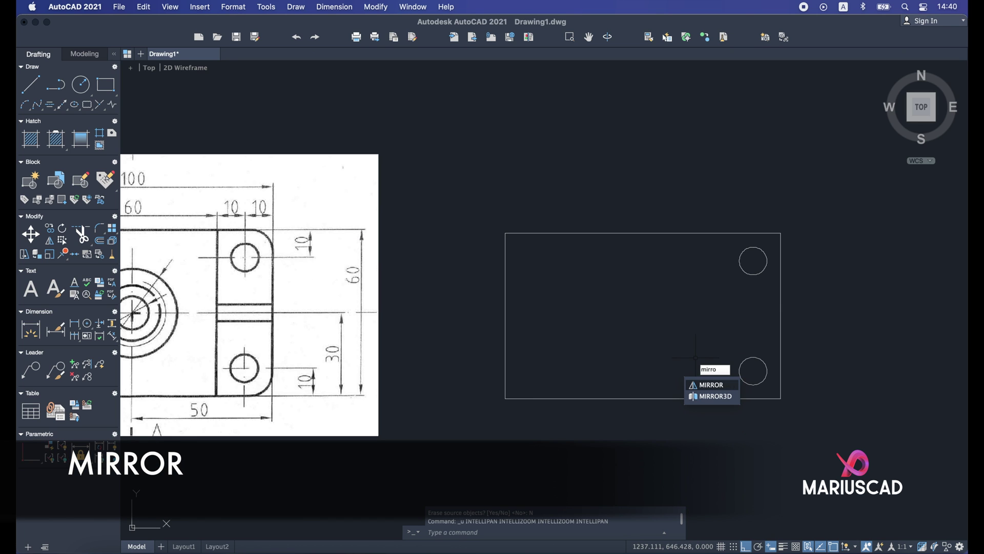
{"action": "key", "text": "Return"}
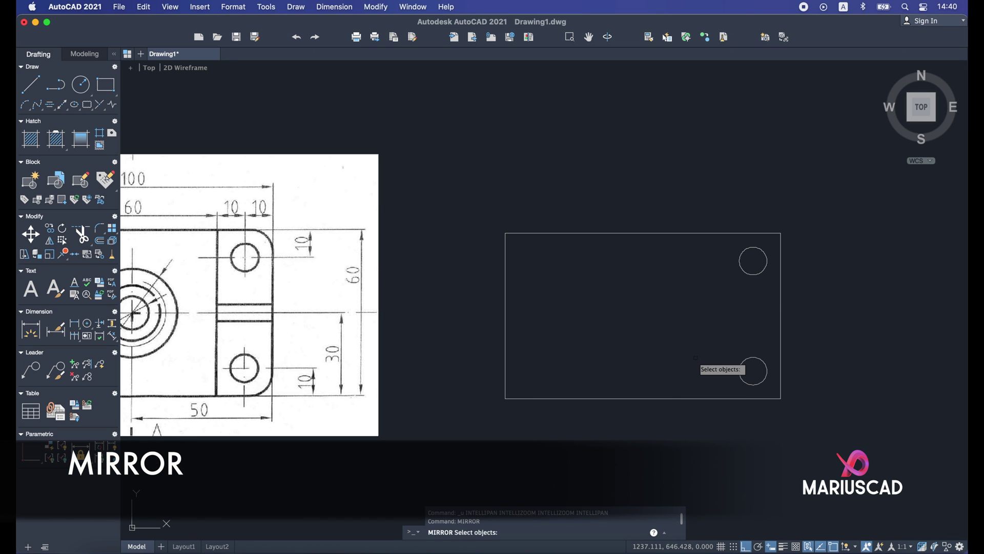
{"action": "left_click", "coordinate": [752, 357]}
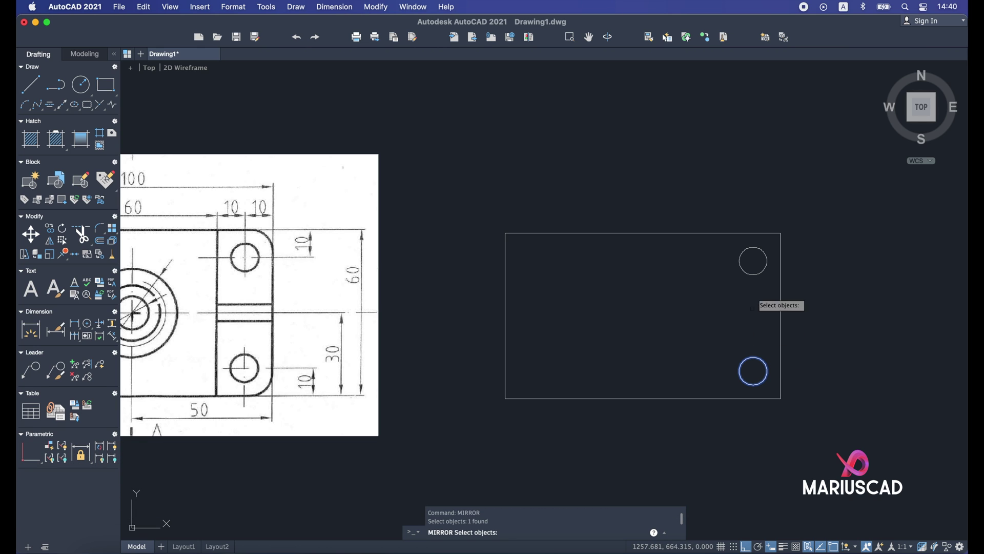
{"action": "left_click", "coordinate": [753, 276]}
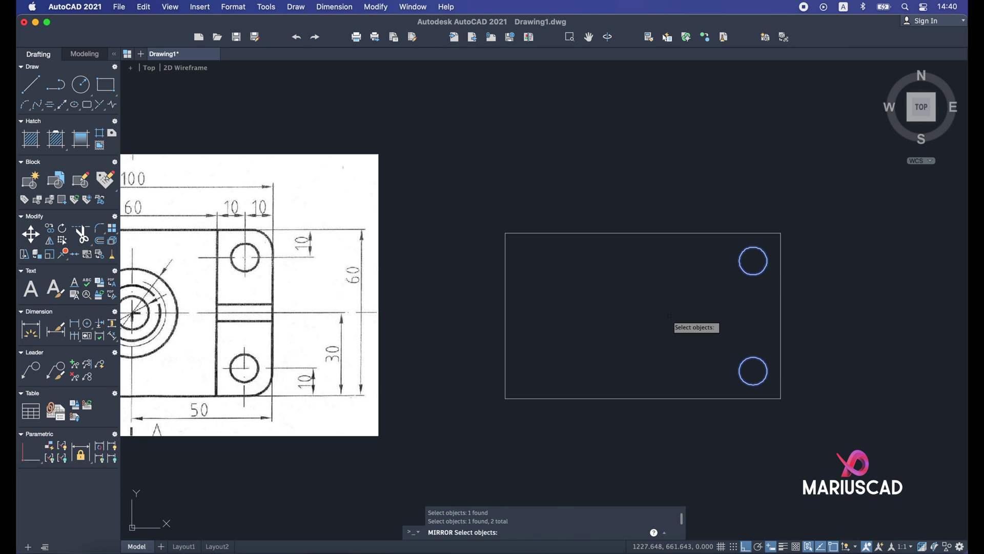
{"action": "key", "text": "Return"}
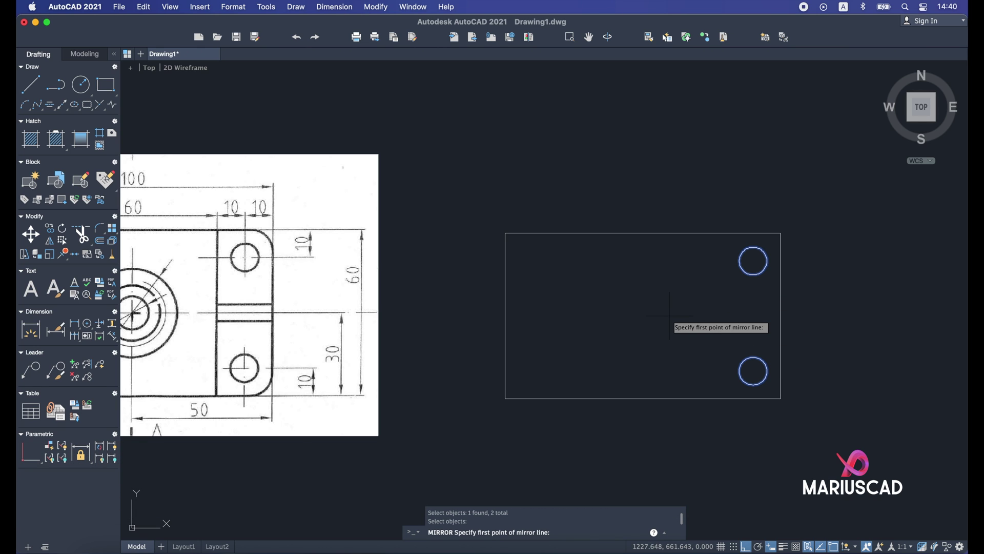
{"action": "left_click", "coordinate": [643, 398]}
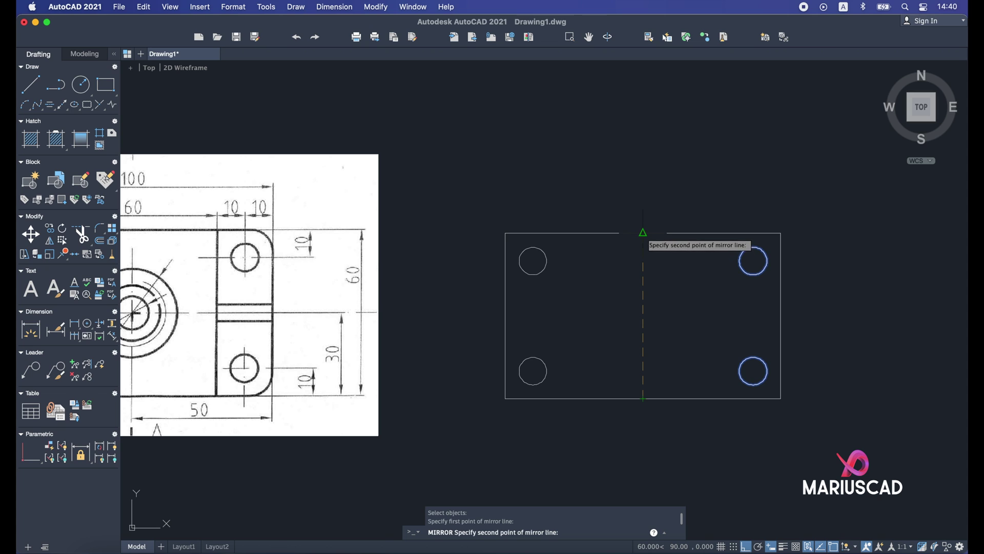
{"action": "left_click", "coordinate": [648, 116]}
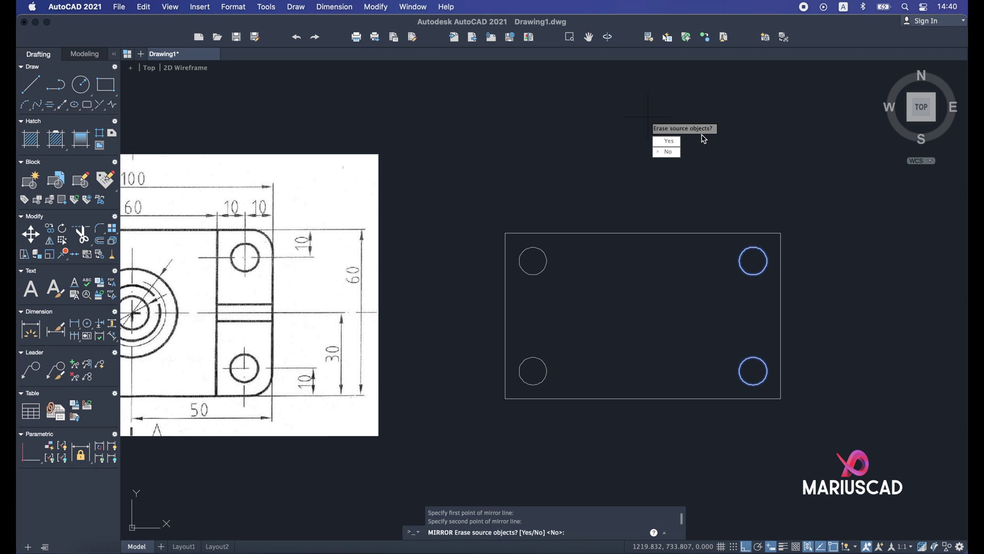
{"action": "left_click", "coordinate": [668, 152]}
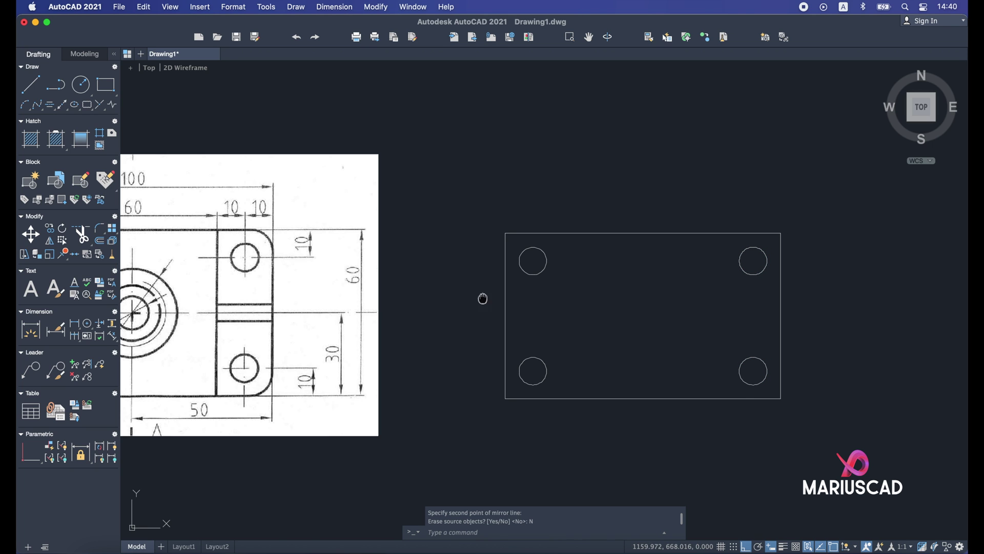
Step: Offset the plate's right edge 20 inward to create the vertical dividing line
{"action": "scroll", "coordinate": [482, 298], "scroll_direction": "down", "scroll_amount": 2}
{"action": "scroll", "coordinate": [667, 318], "scroll_direction": "up", "scroll_amount": 2}
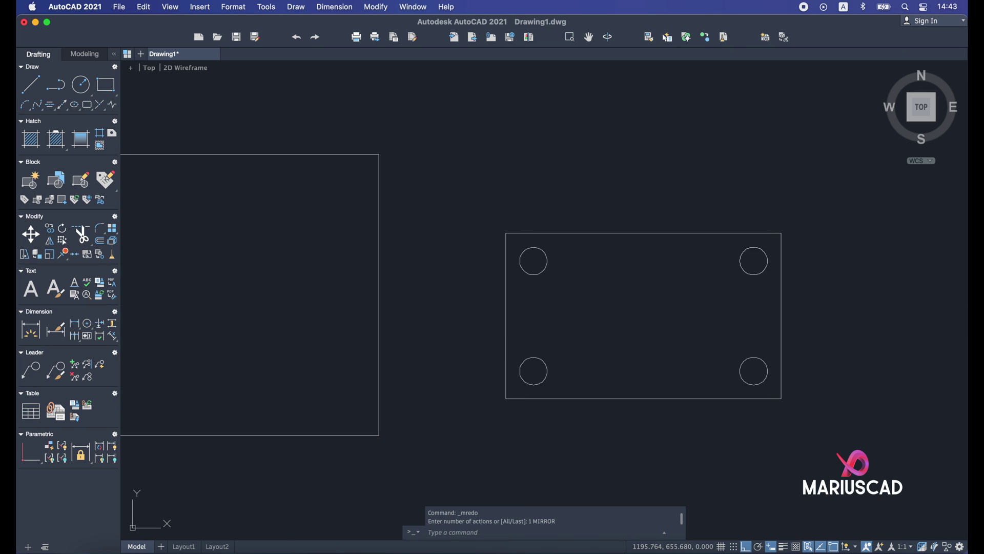
{"action": "middle_click_drag", "start_coordinate": [234, 239], "coordinate": [401, 249]}
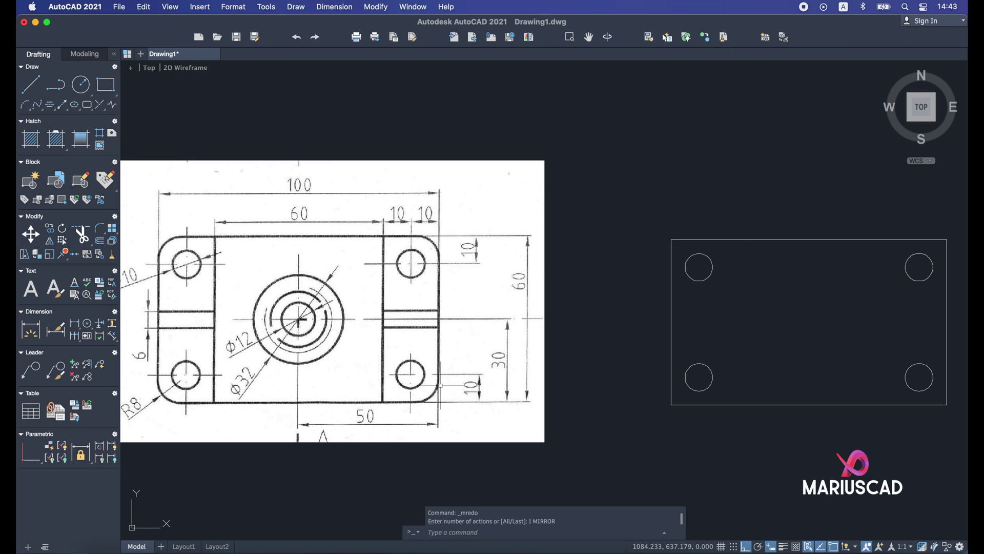
{"action": "middle_click_drag", "start_coordinate": [721, 334], "coordinate": [664, 336]}
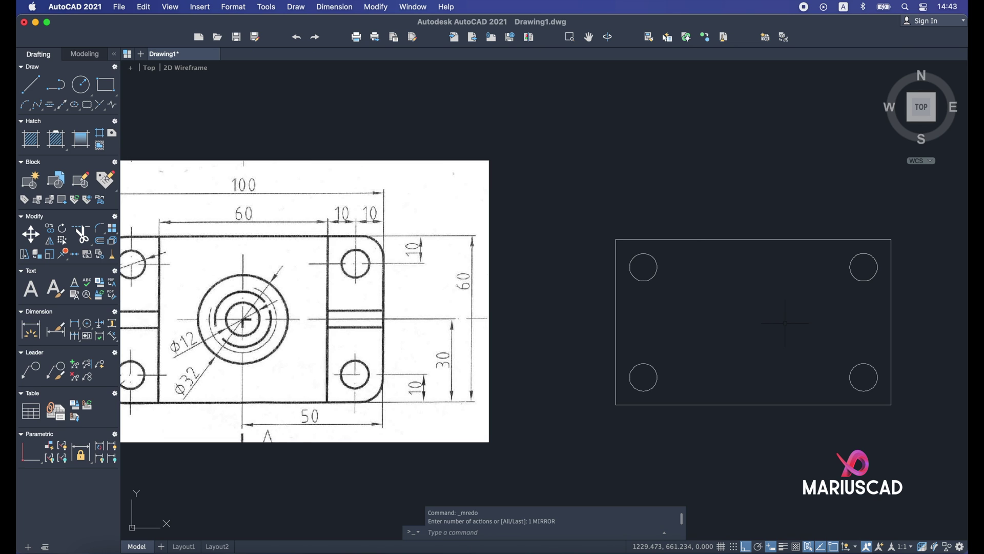
{"action": "type", "text": "offse"}
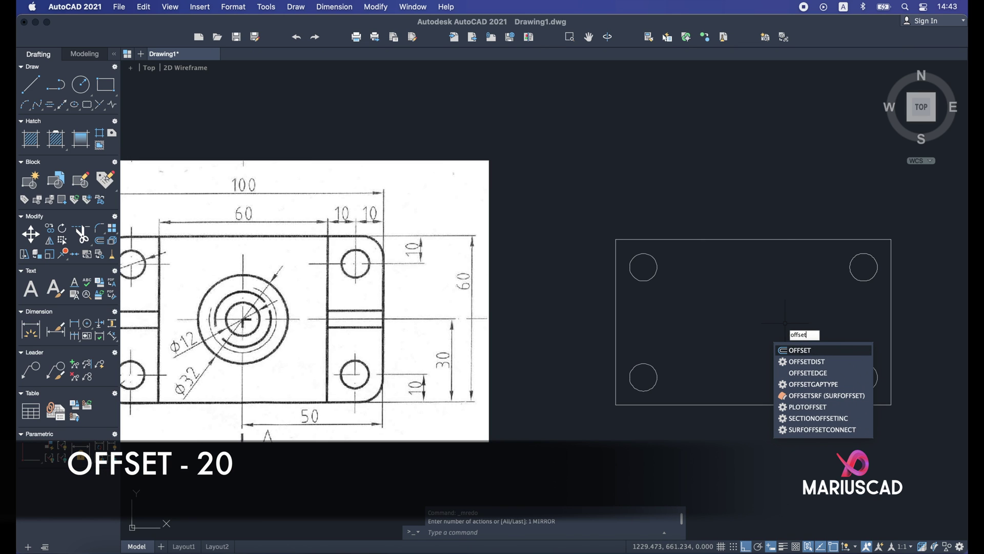
{"action": "type", "text": "t"}
{"action": "key", "text": "Return"}
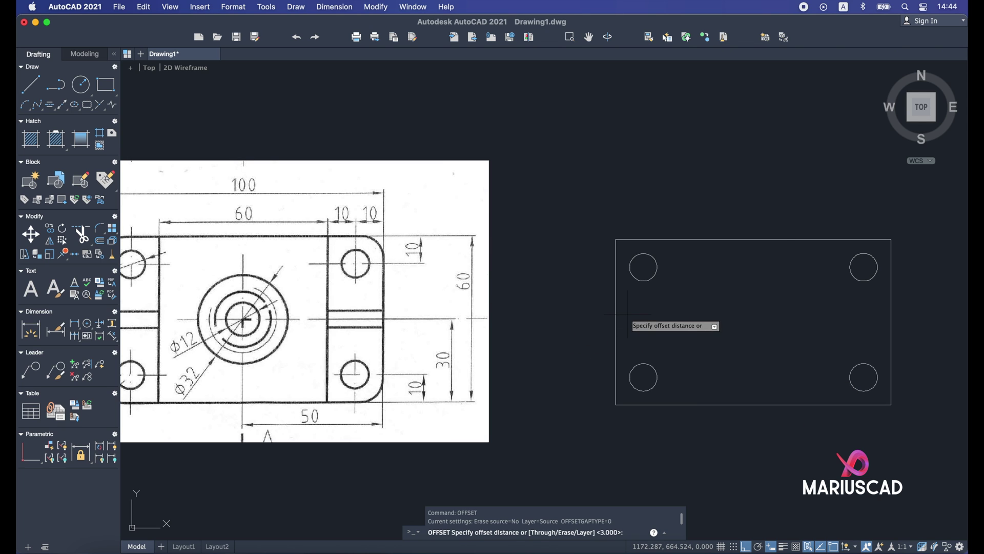
{"action": "type", "text": "20"}
{"action": "key", "text": "Return"}
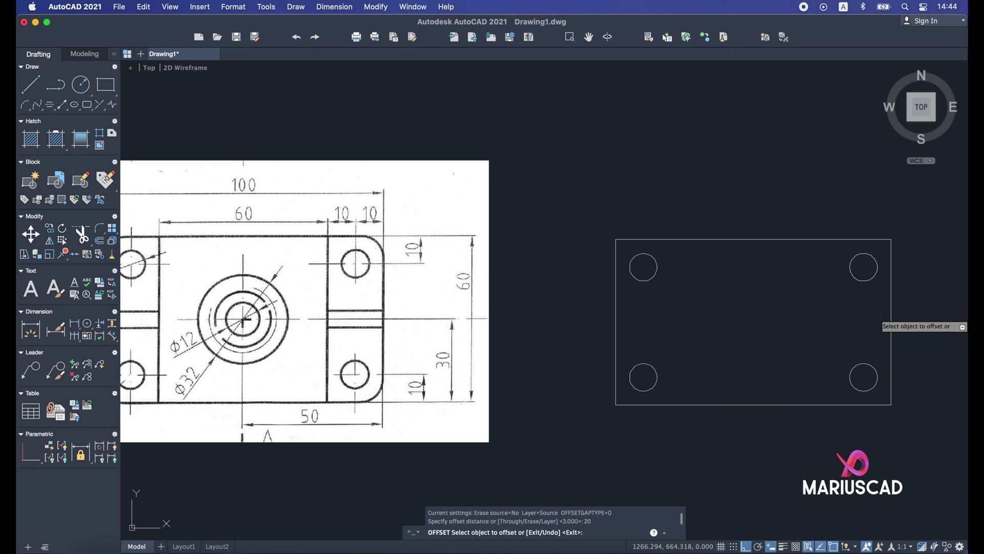
{"action": "left_click", "coordinate": [890, 314]}
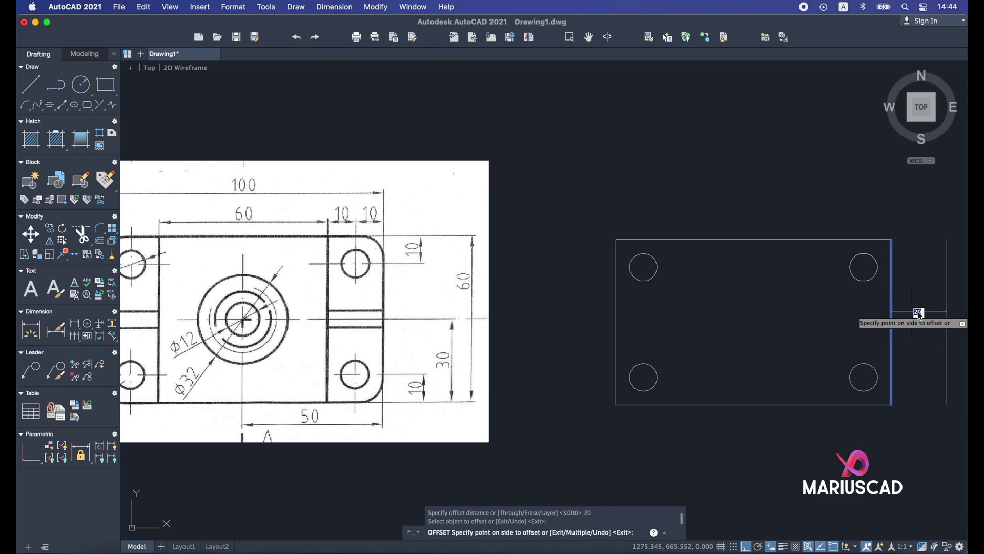
{"action": "left_click", "coordinate": [783, 305]}
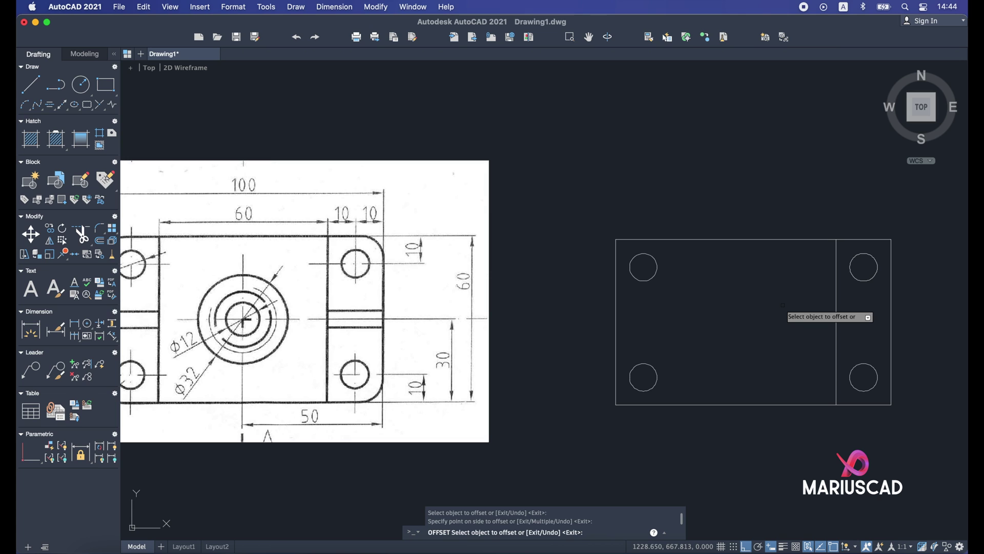
{"action": "key", "text": "Escape"}
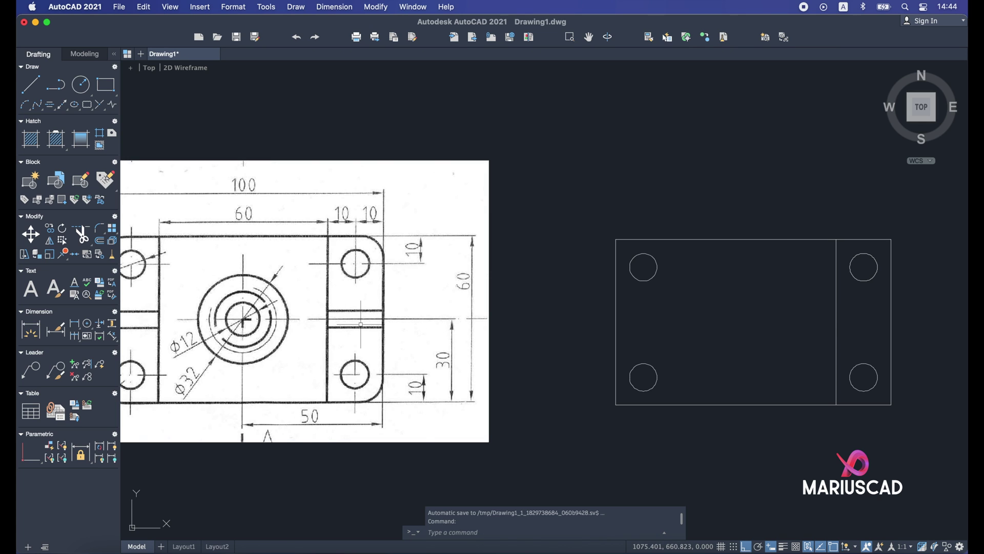
Step: Draw a horizontal line from the midpoint of the plate's right edge to the vertical dividing line
{"action": "middle_click_drag", "start_coordinate": [361, 324], "coordinate": [448, 317]}
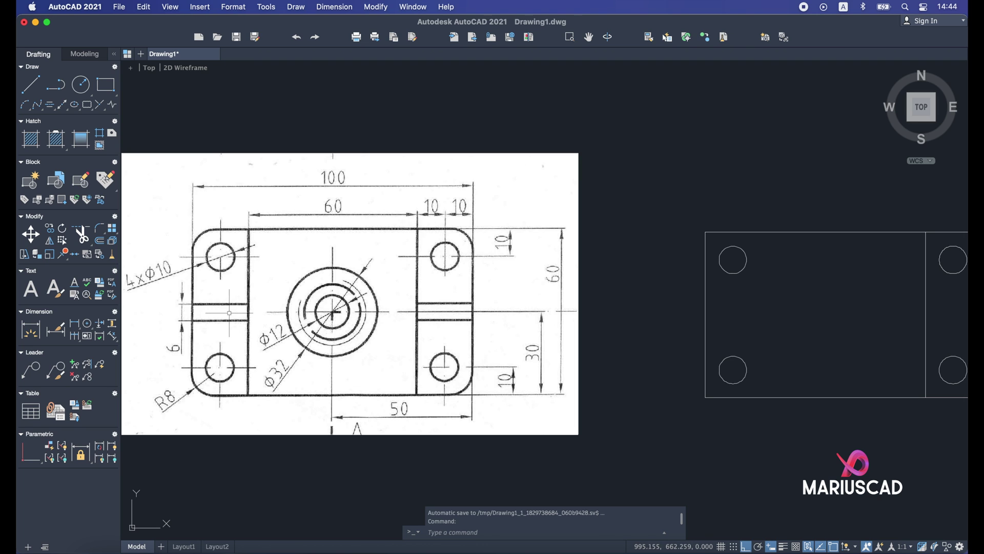
{"action": "middle_click_drag", "start_coordinate": [787, 324], "coordinate": [619, 333]}
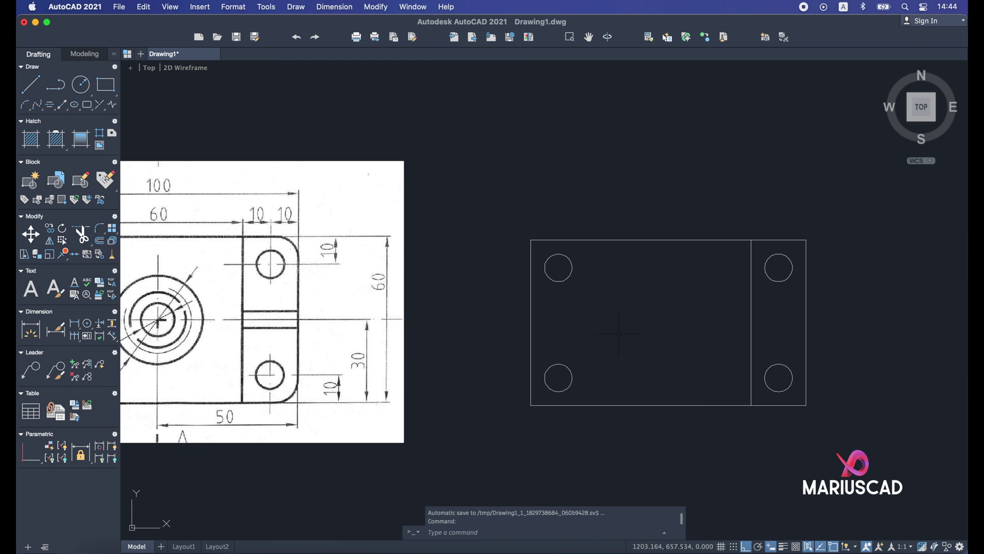
{"action": "type", "text": "line"}
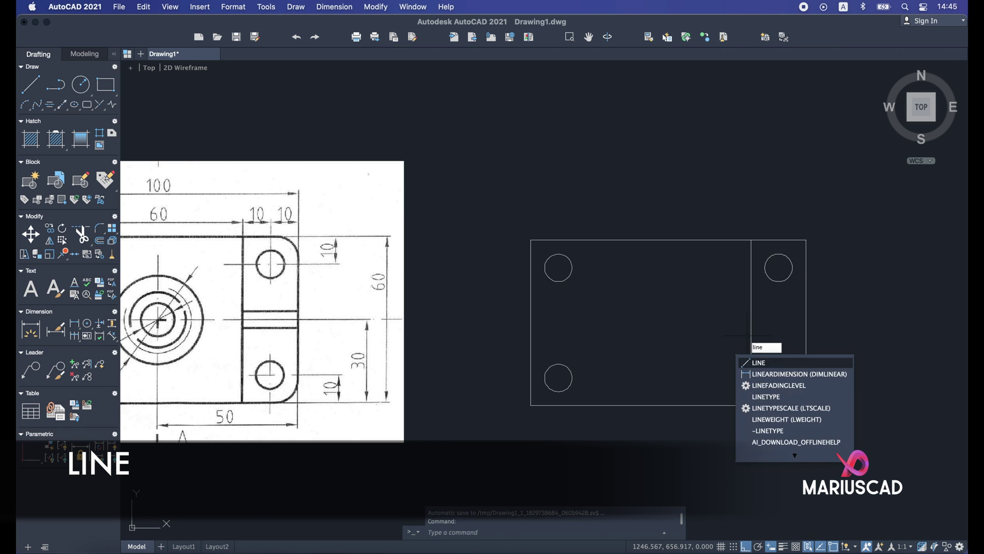
{"action": "key", "text": "Return"}
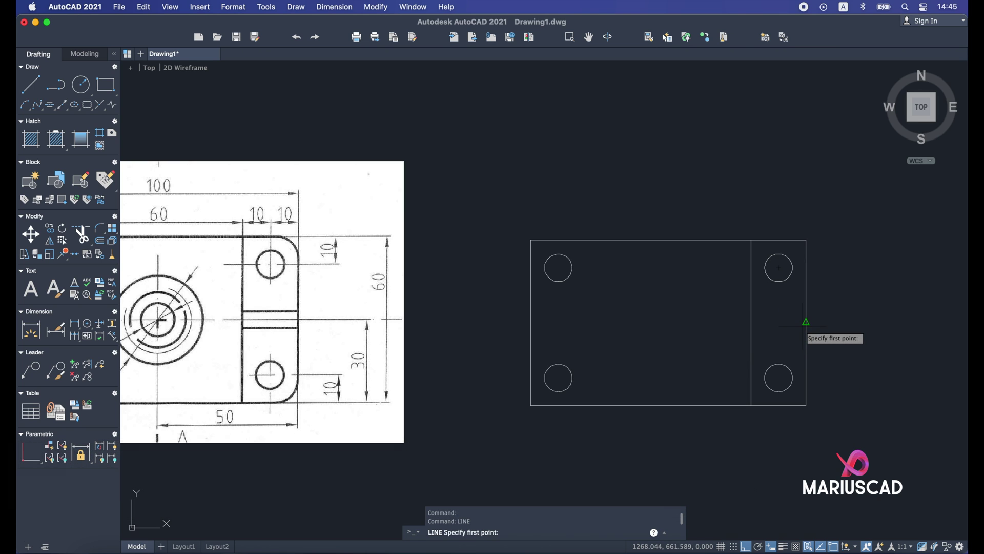
{"action": "left_click", "coordinate": [805, 323]}
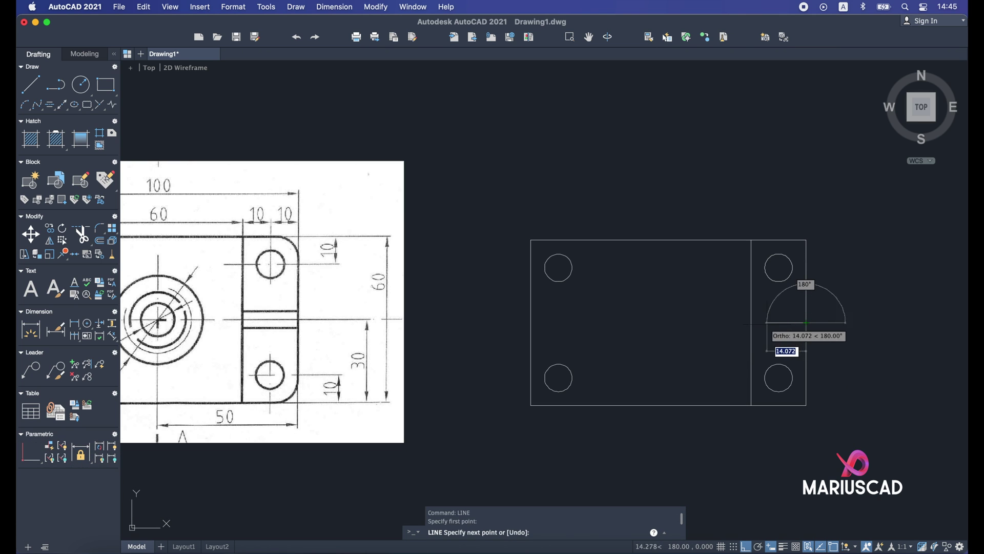
{"action": "left_click", "coordinate": [752, 323]}
{"action": "key", "text": "Escape"}
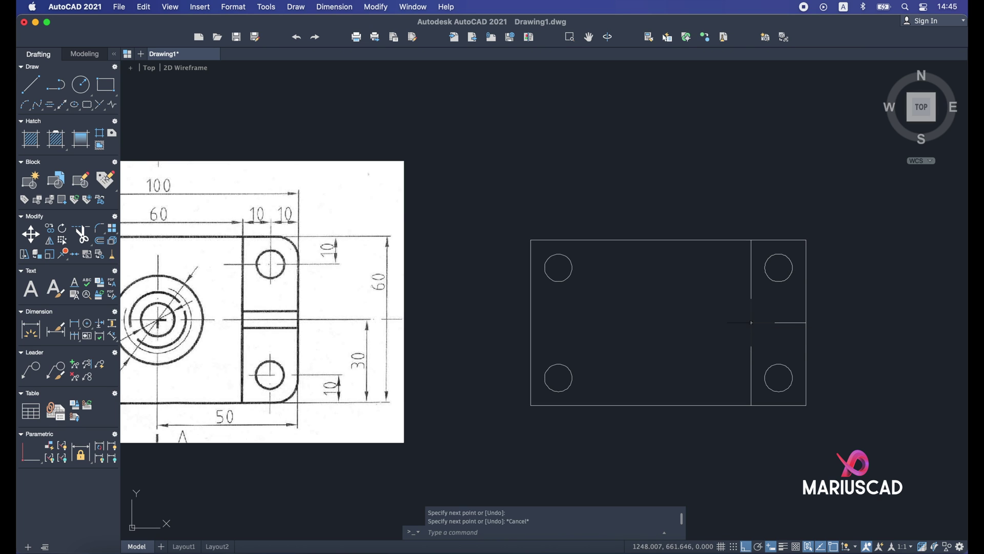
Step: Offset the short horizontal centre line by 3 both upward and downward to form the slot edges
{"action": "type", "text": "off"}
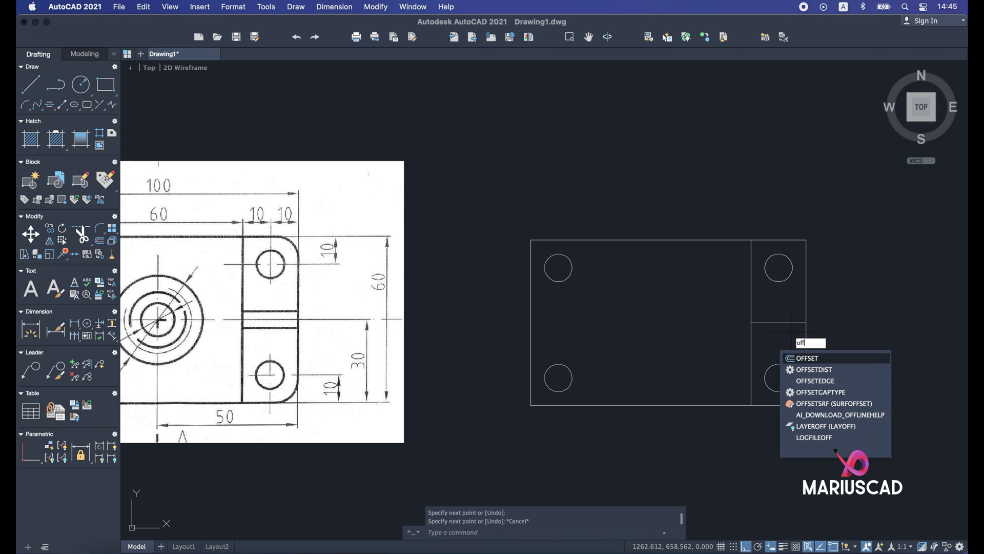
{"action": "key", "text": "Return"}
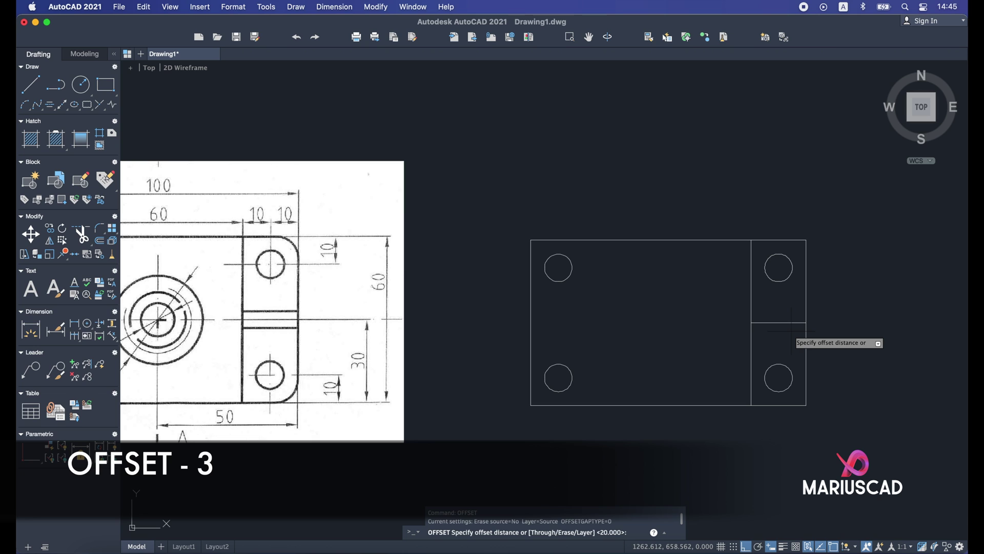
{"action": "type", "text": "3"}
{"action": "key", "text": "Return"}
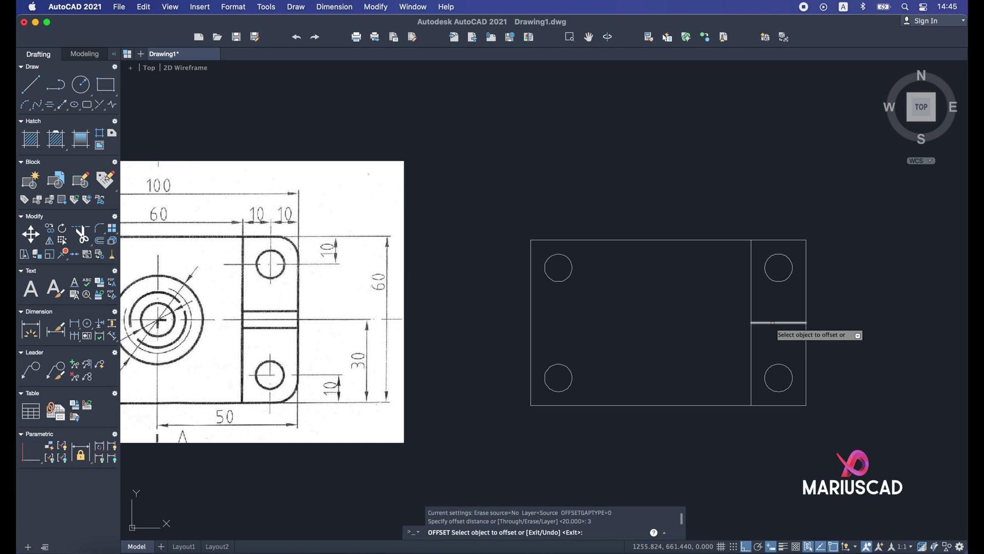
{"action": "left_click", "coordinate": [772, 322]}
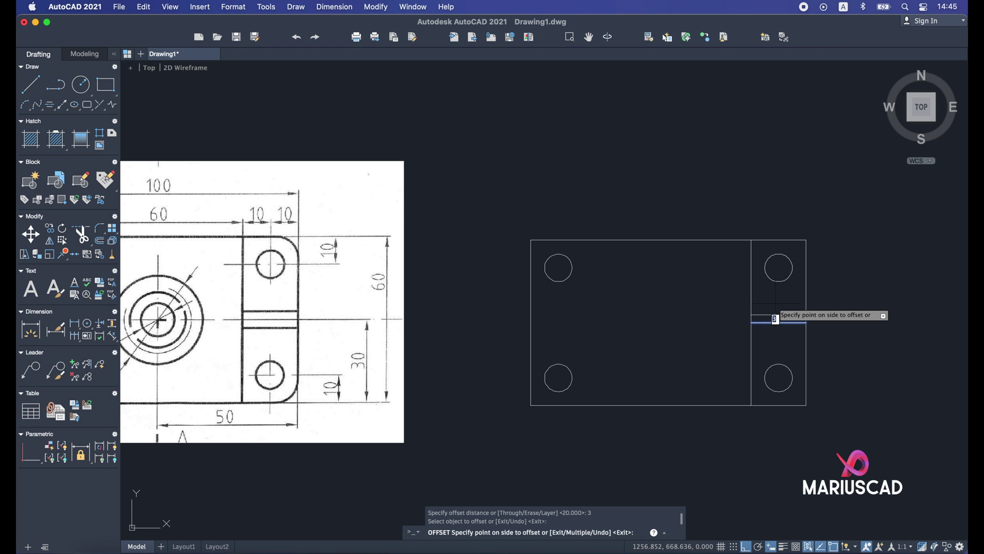
{"action": "left_click", "coordinate": [775, 318]}
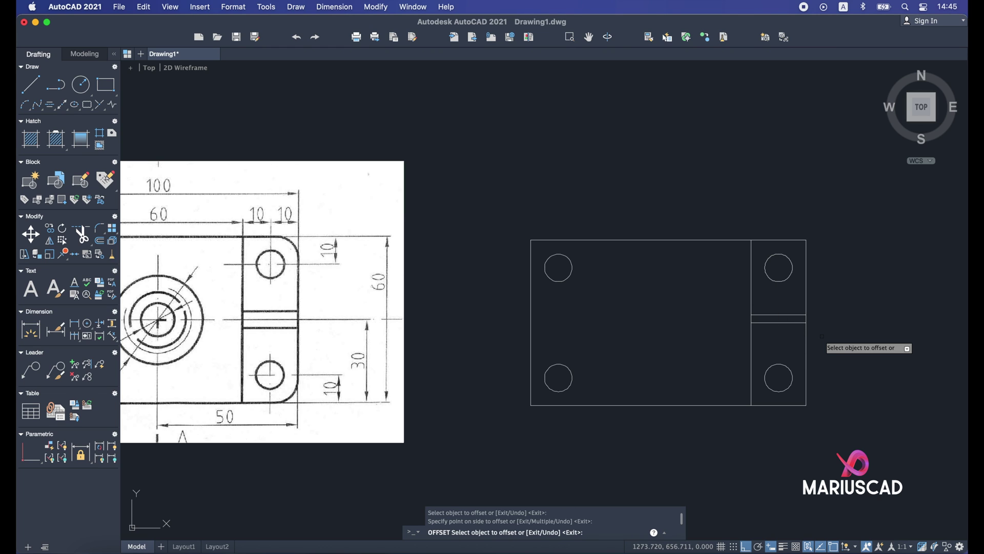
{"action": "left_click", "coordinate": [781, 322]}
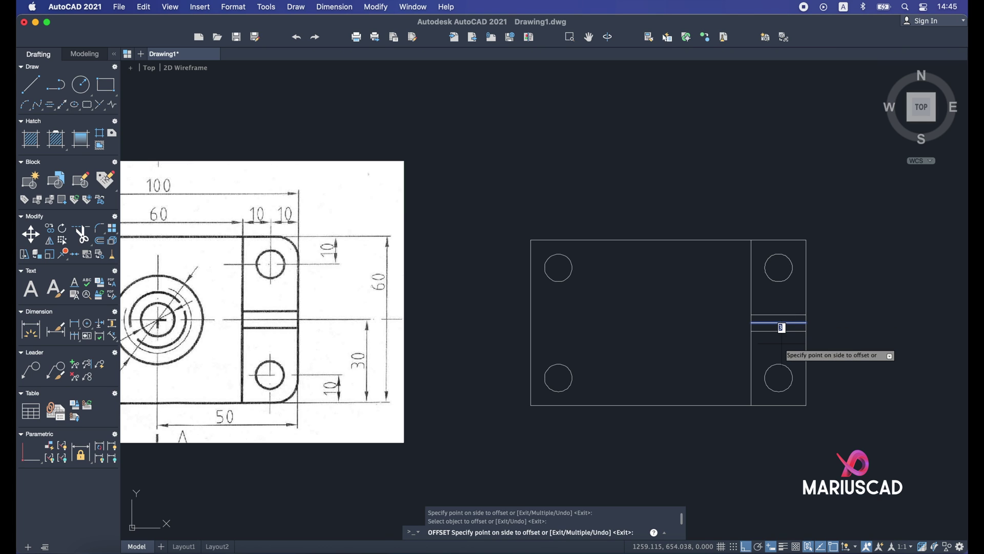
{"action": "left_click", "coordinate": [781, 343]}
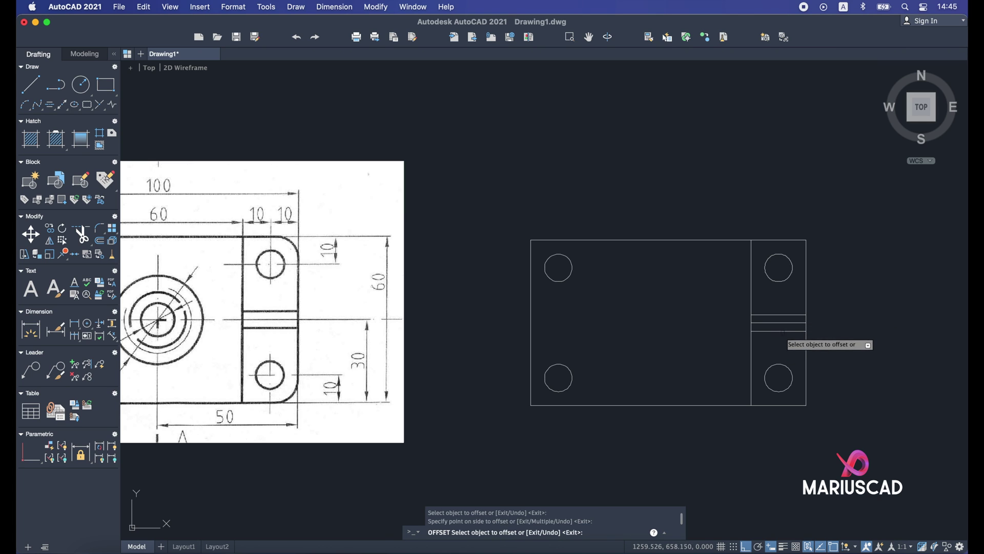
{"action": "key", "text": "Escape"}
Step: Delete the original horizontal centre line between the two offset slot lines
{"action": "left_click", "coordinate": [782, 322]}
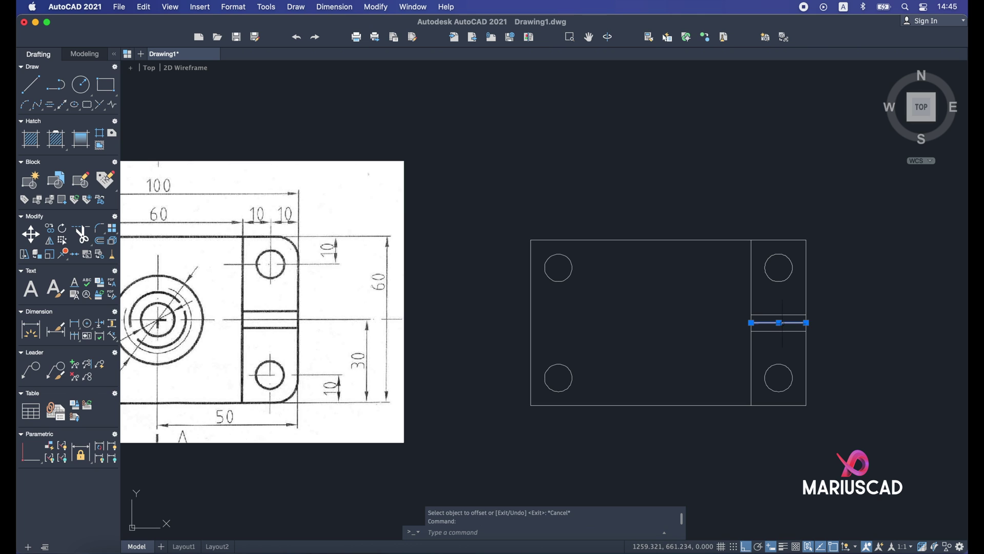
{"action": "key", "text": "Delete"}
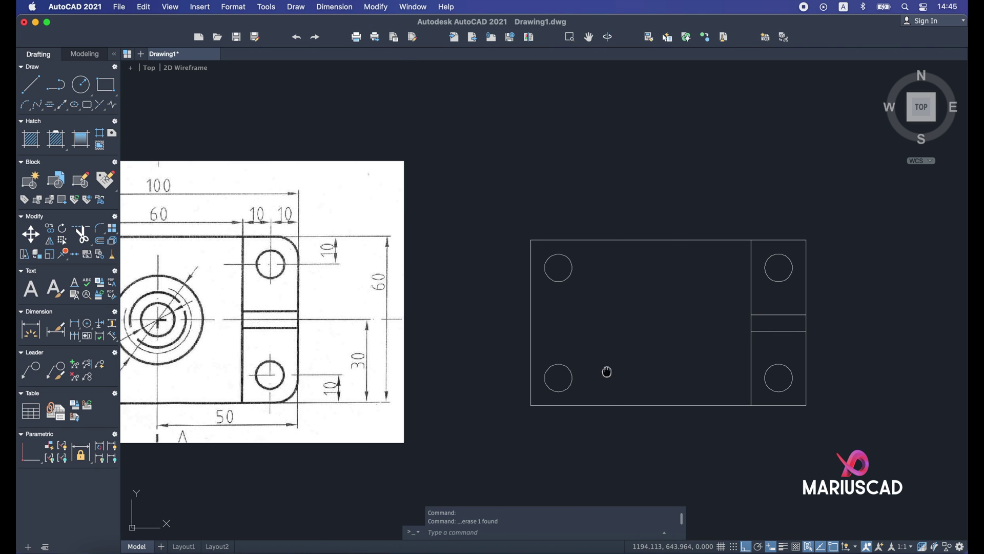
{"action": "scroll", "coordinate": [606, 372], "scroll_direction": "left", "scroll_amount": 5}
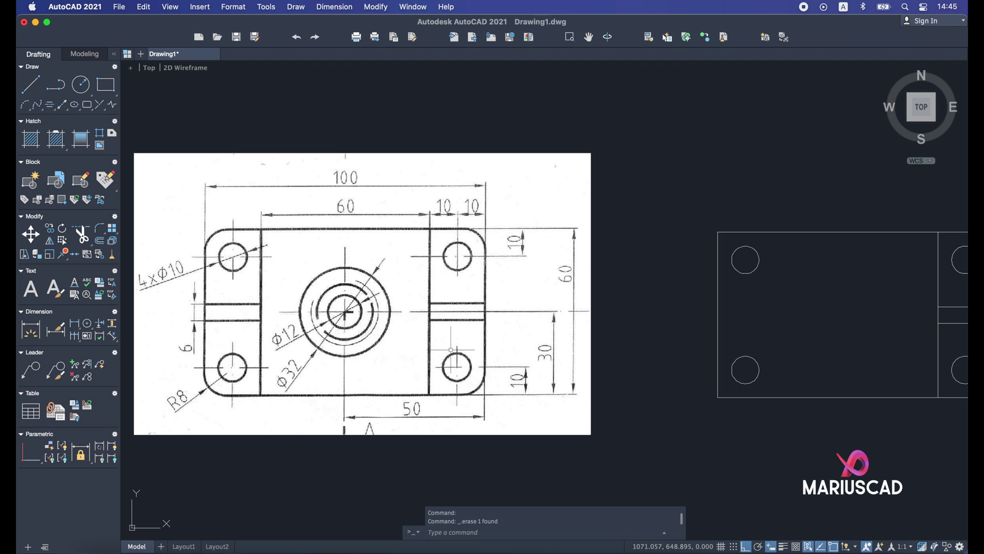
{"action": "scroll", "coordinate": [840, 325], "scroll_direction": "right", "scroll_amount": 2}
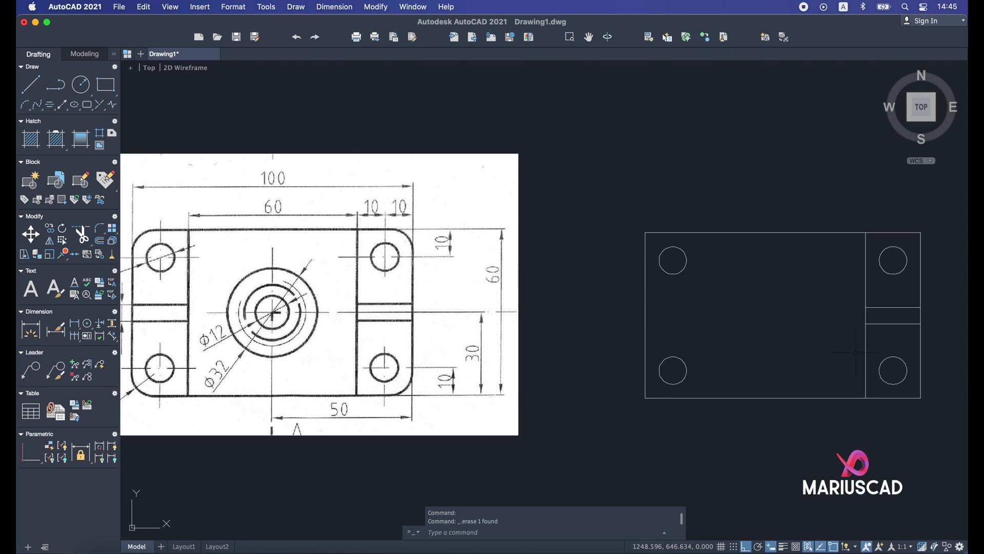
Step: Mirror the right dividing line and both slot lines about the plate's vertical centre axis, keeping the source objects
{"action": "left_click", "coordinate": [882, 336]}
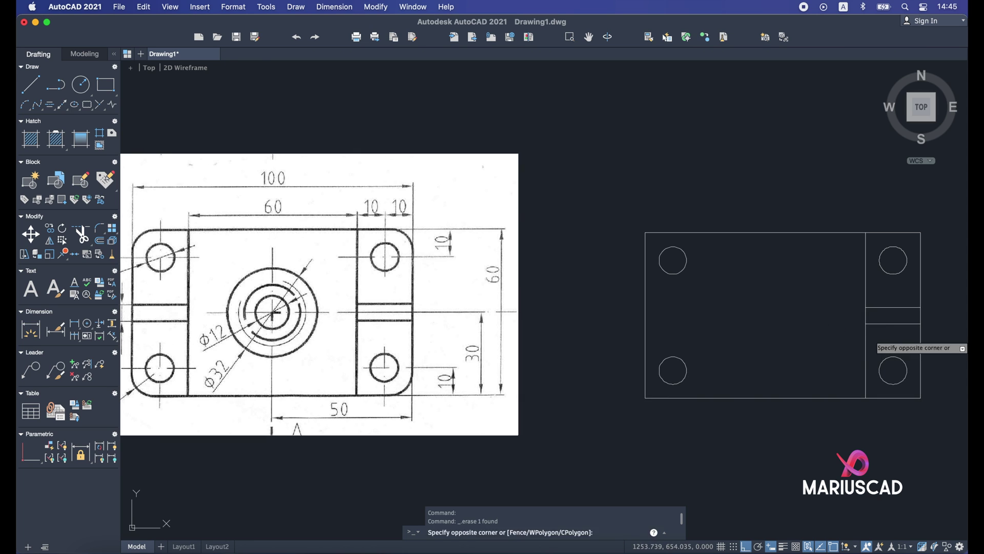
{"action": "left_click", "coordinate": [842, 293]}
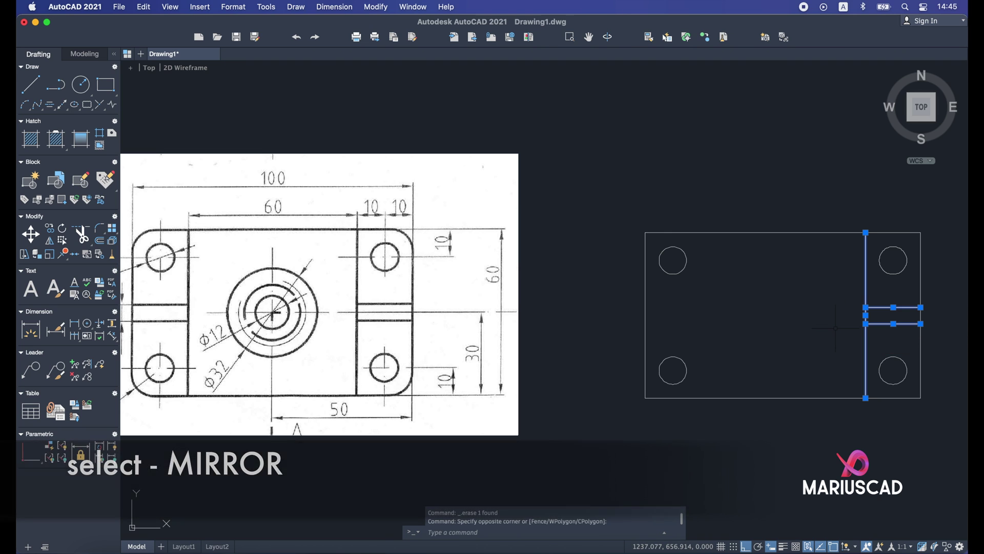
{"action": "type", "text": "mirror"}
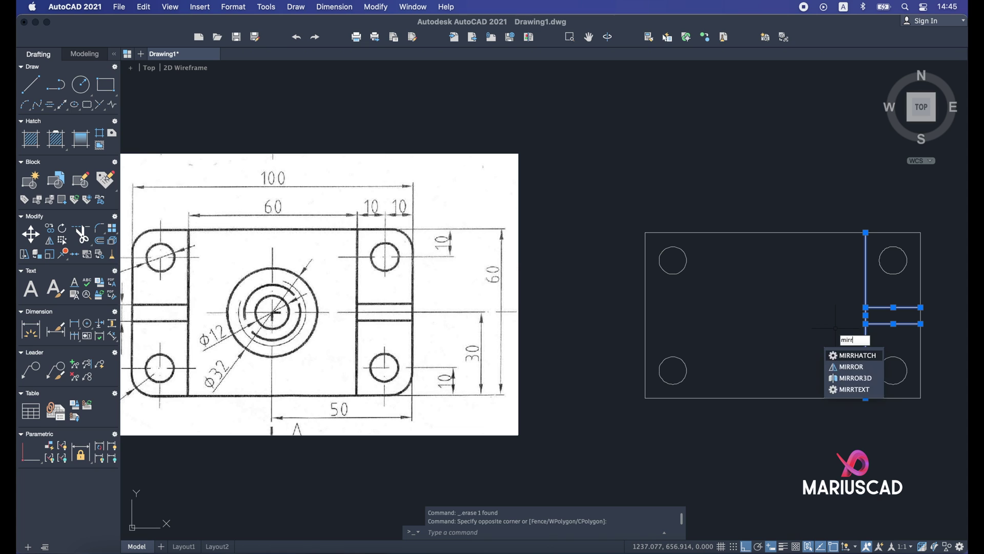
{"action": "key", "text": "Return"}
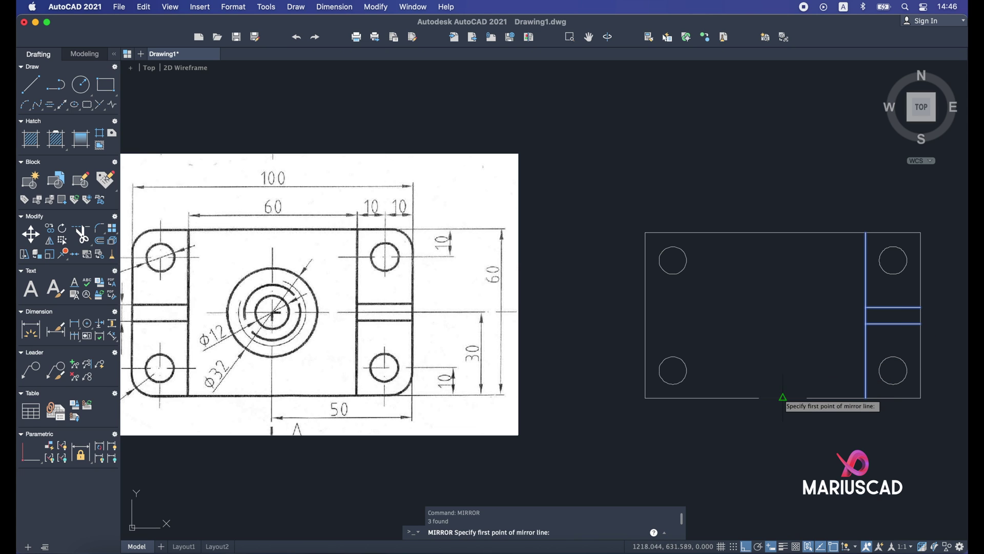
{"action": "left_click", "coordinate": [782, 397]}
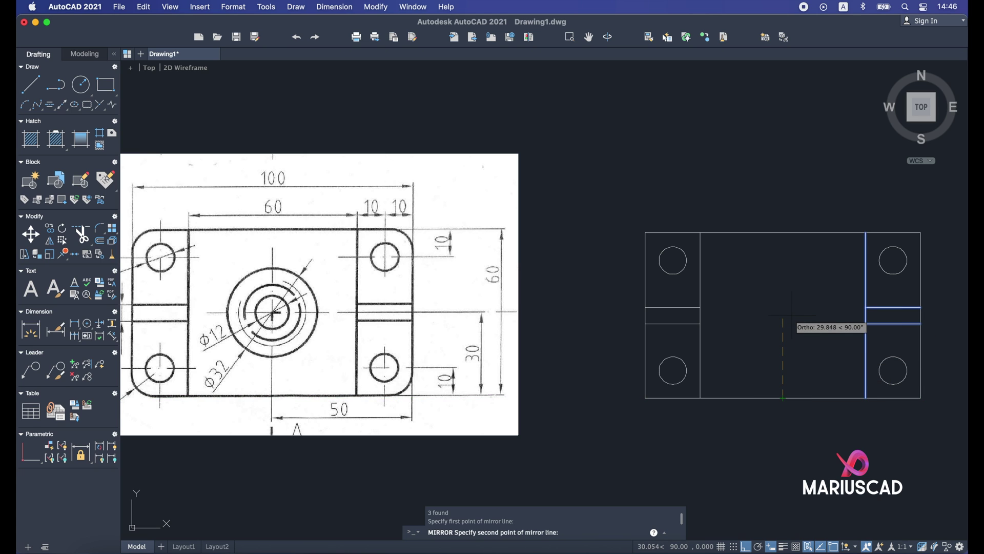
{"action": "left_click", "coordinate": [791, 167]}
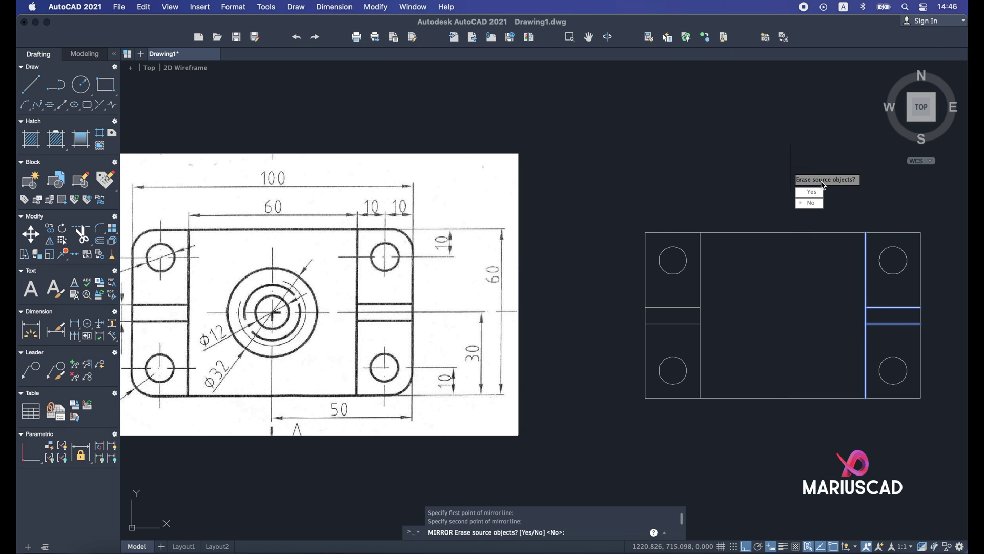
{"action": "left_click", "coordinate": [811, 203]}
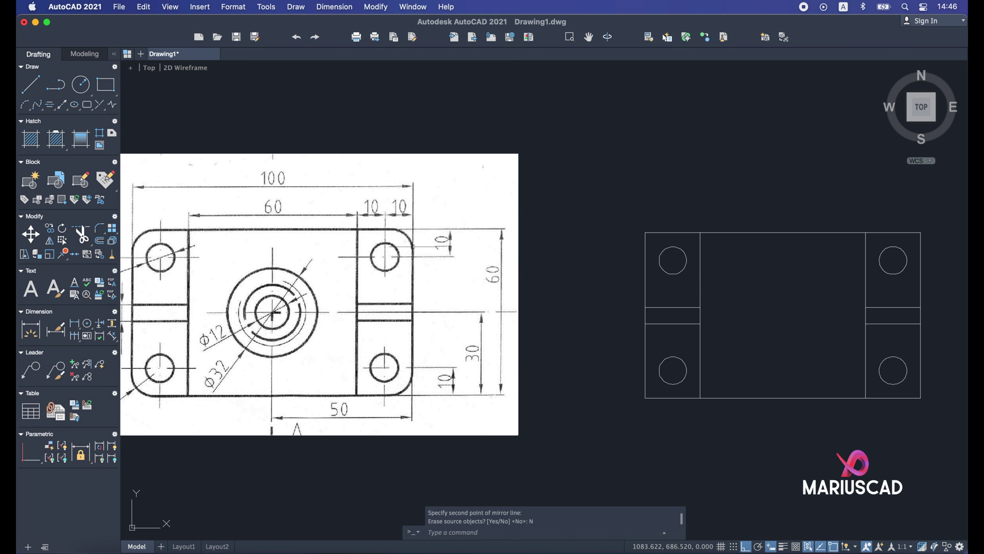
Step: Fillet the plate's lower-left corner with a radius of 8
{"action": "middle_click_drag", "start_coordinate": [711, 419], "coordinate": [723, 412]}
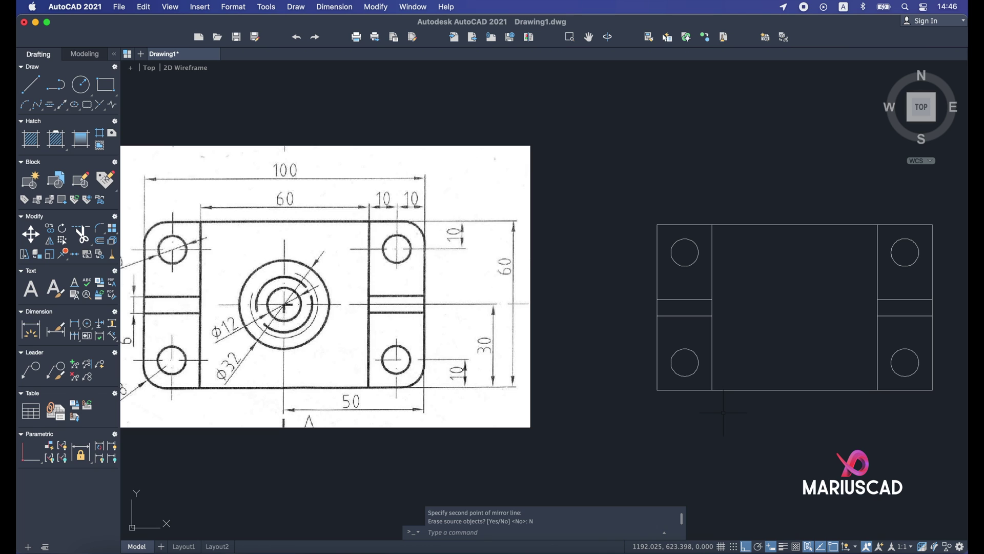
{"action": "type", "text": "fillet"}
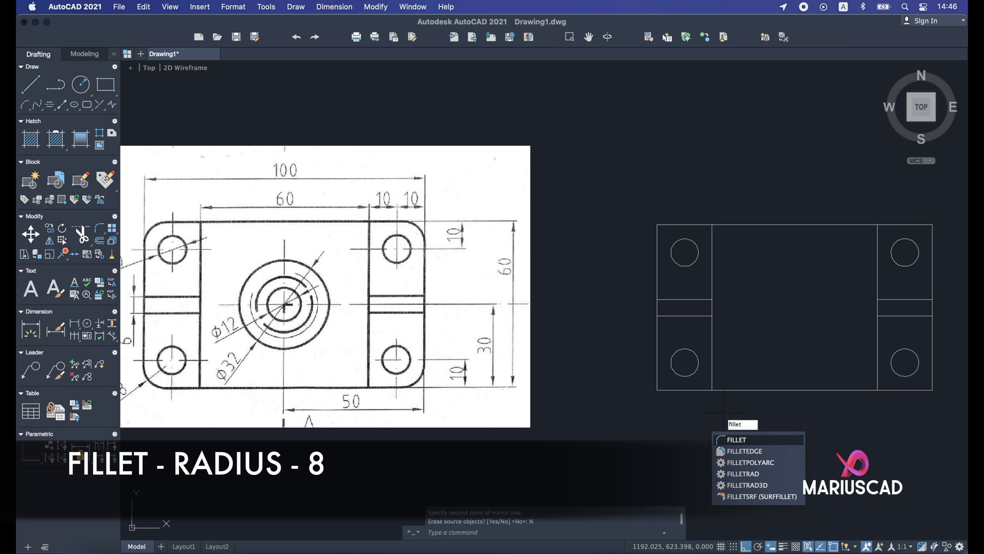
{"action": "key", "text": "Return"}
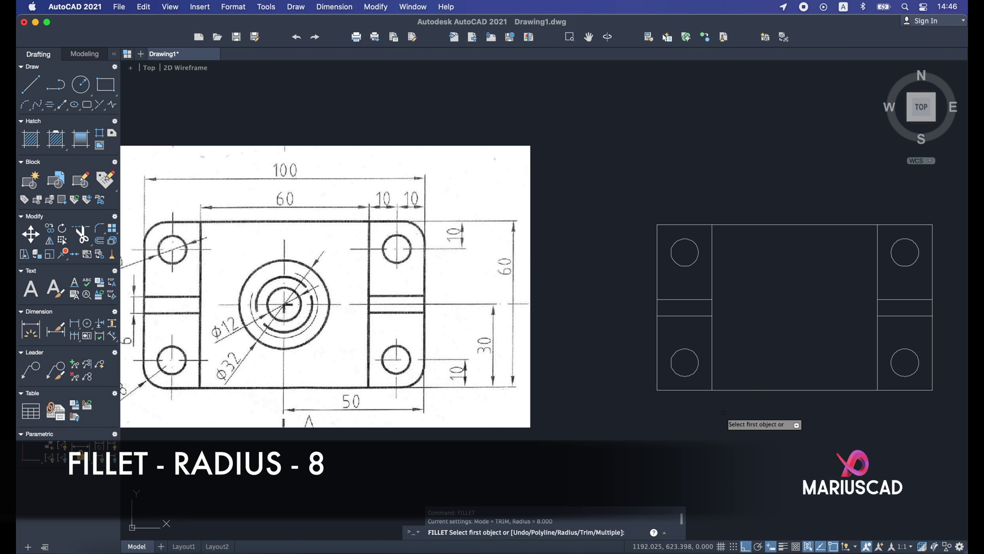
{"action": "type", "text": "ra"}
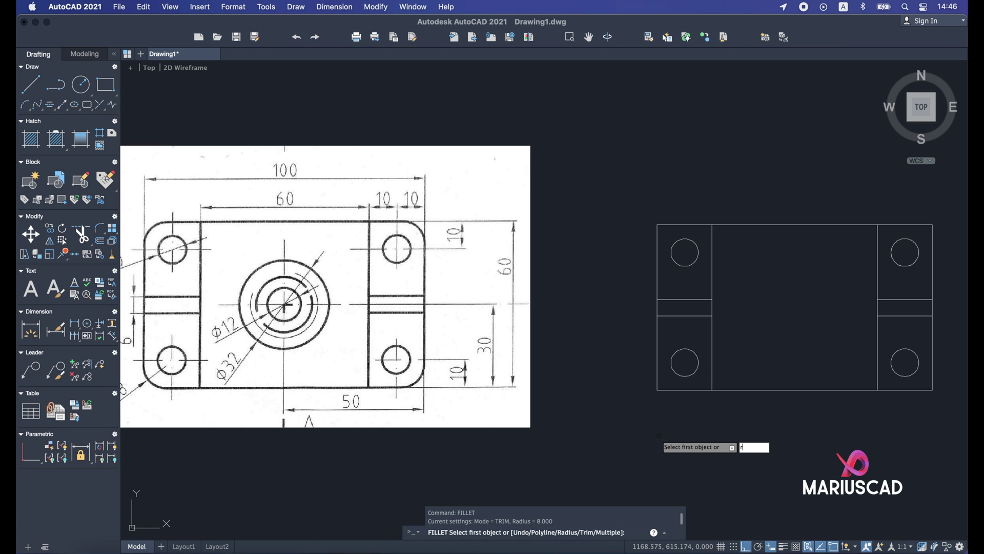
{"action": "key", "text": "Return"}
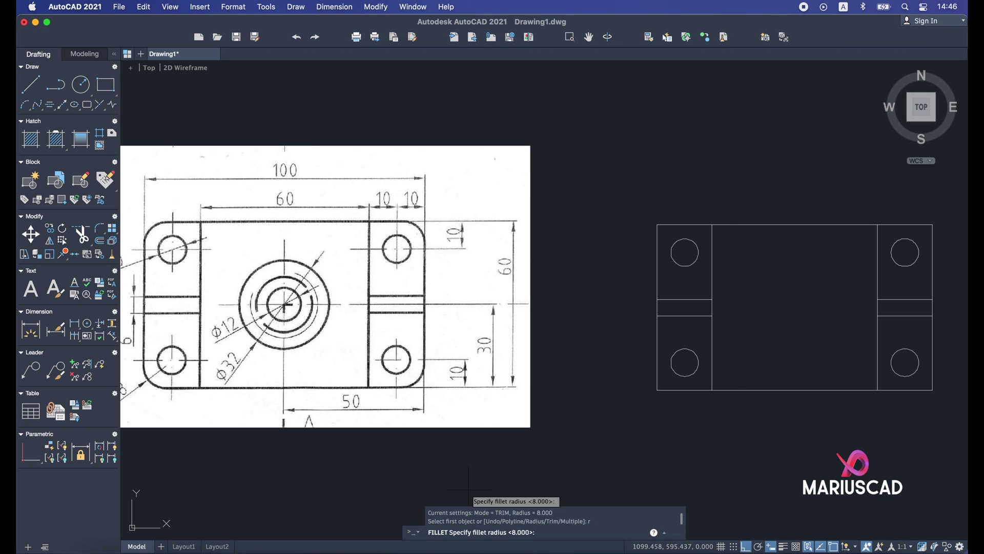
{"action": "middle_click_drag", "start_coordinate": [452, 408], "coordinate": [556, 397]}
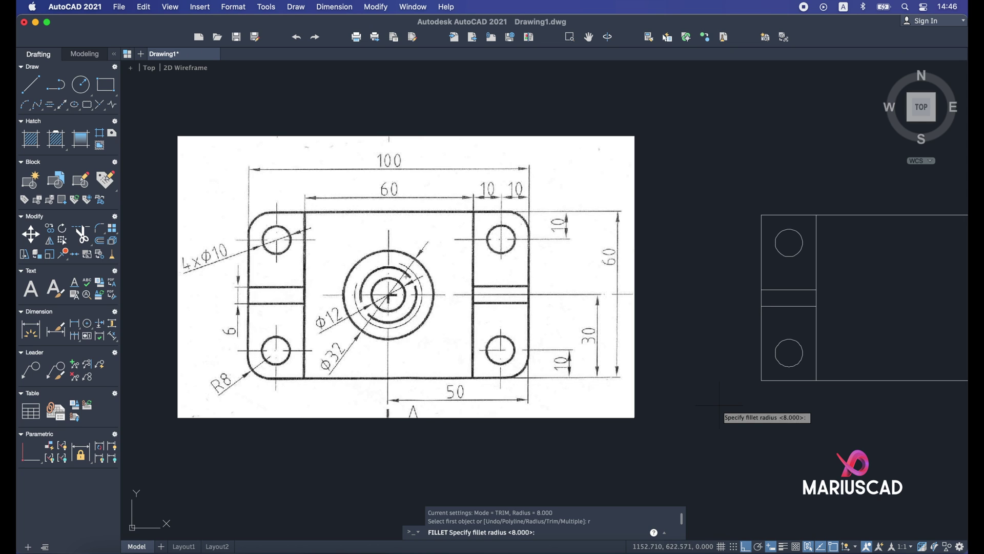
{"action": "type", "text": "8"}
{"action": "key", "text": "Return"}
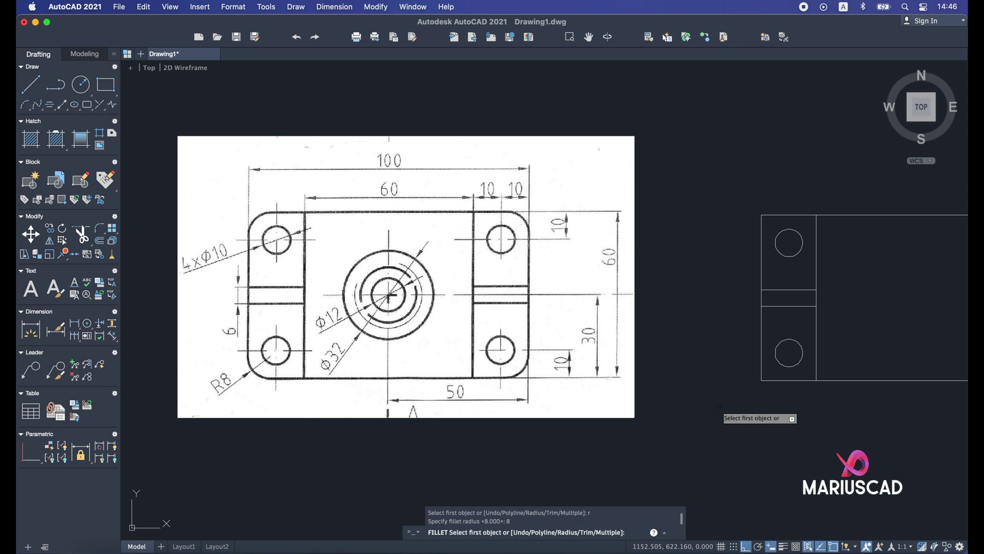
{"action": "left_click", "coordinate": [772, 380]}
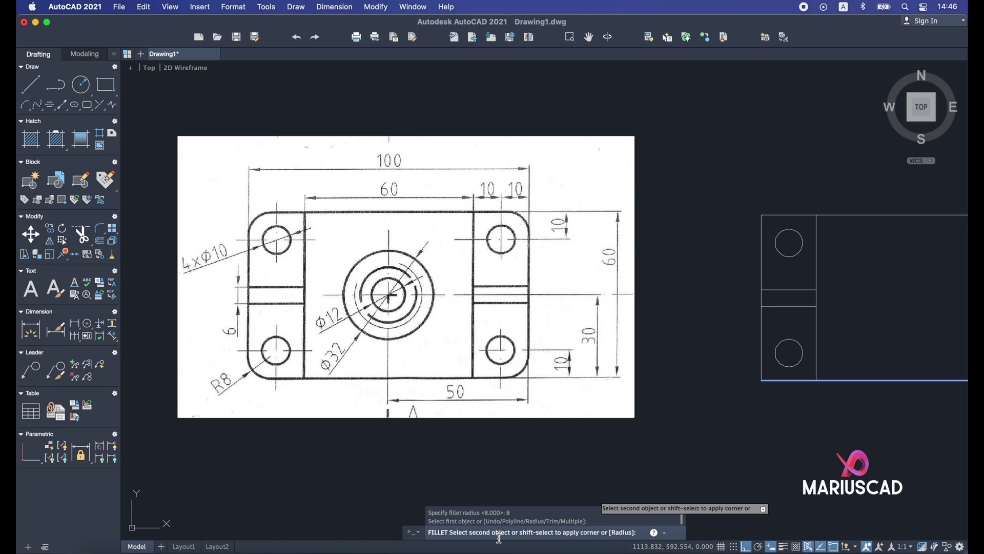
{"action": "left_click", "coordinate": [761, 371]}
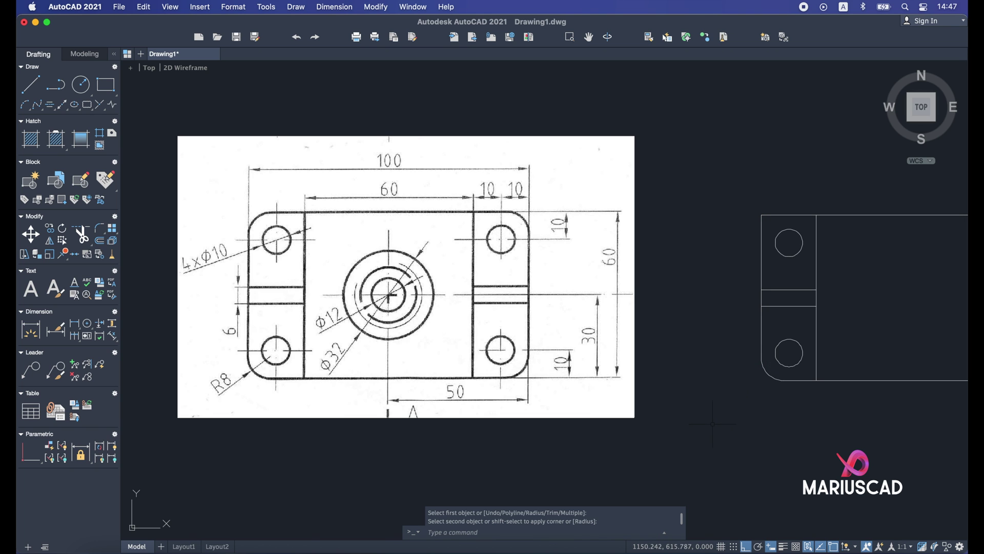
Step: Fillet the plate's other three corners at radius 8 using the Multiple option
{"action": "middle_click_drag", "start_coordinate": [756, 426], "coordinate": [560, 438]}
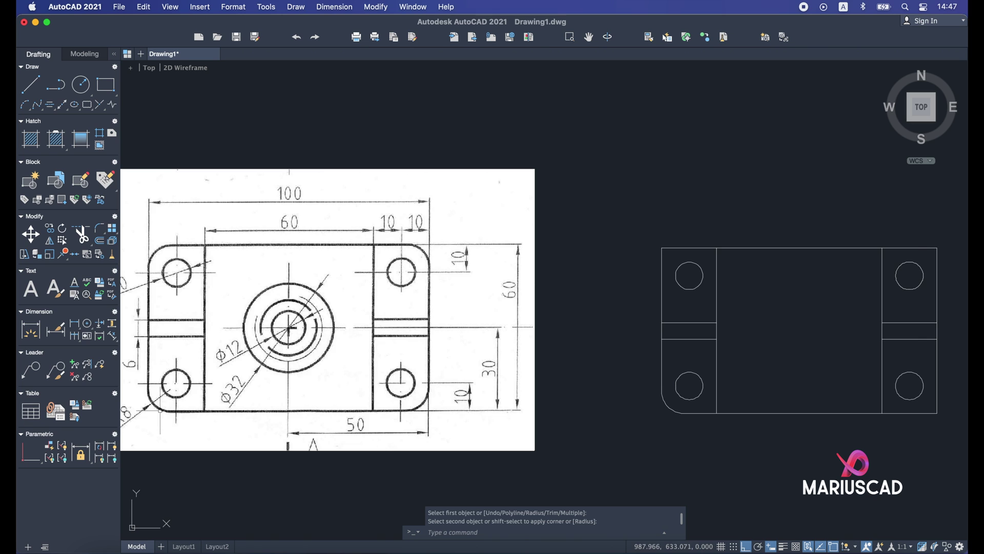
{"action": "middle_click_drag", "start_coordinate": [136, 402], "coordinate": [312, 391]}
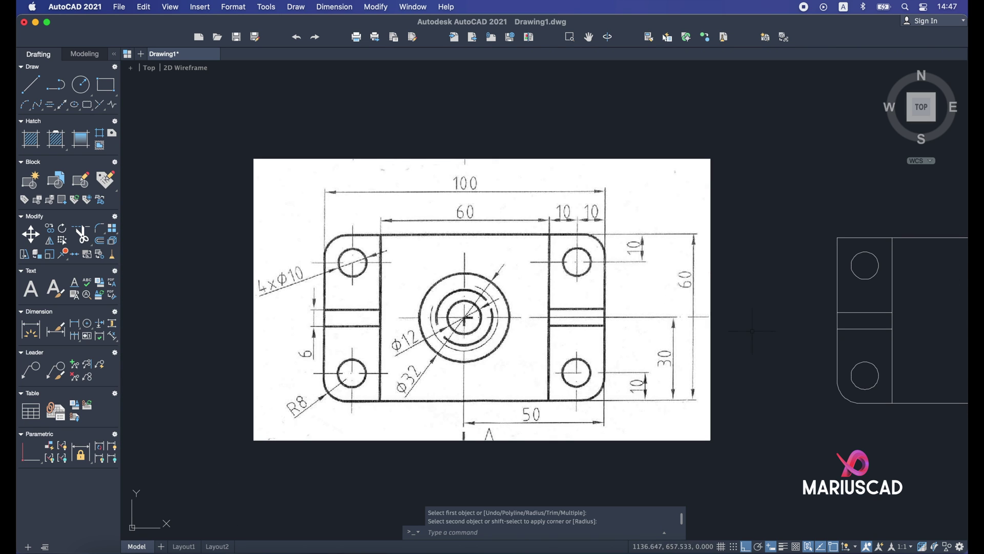
{"action": "middle_click_drag", "start_coordinate": [844, 382], "coordinate": [664, 396]}
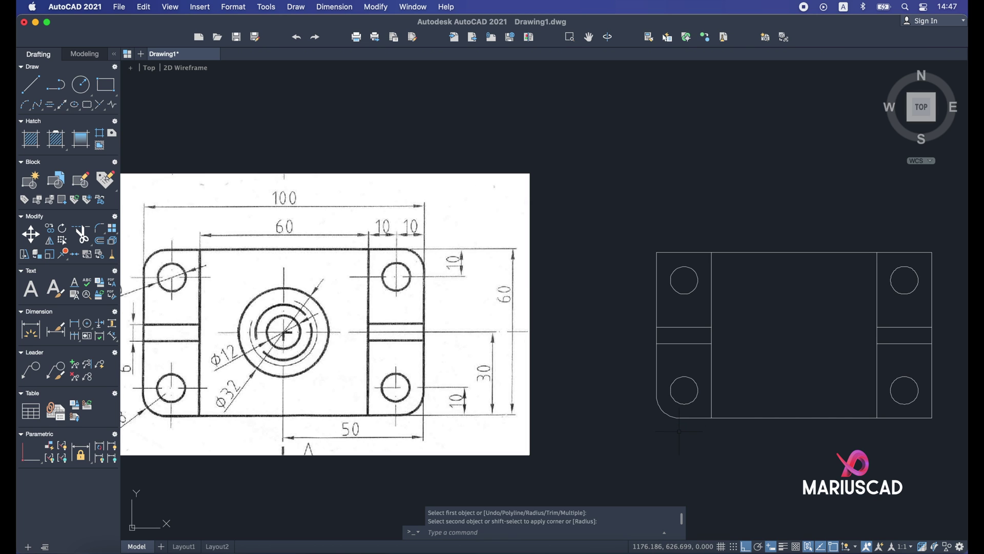
{"action": "type", "text": "fillet"}
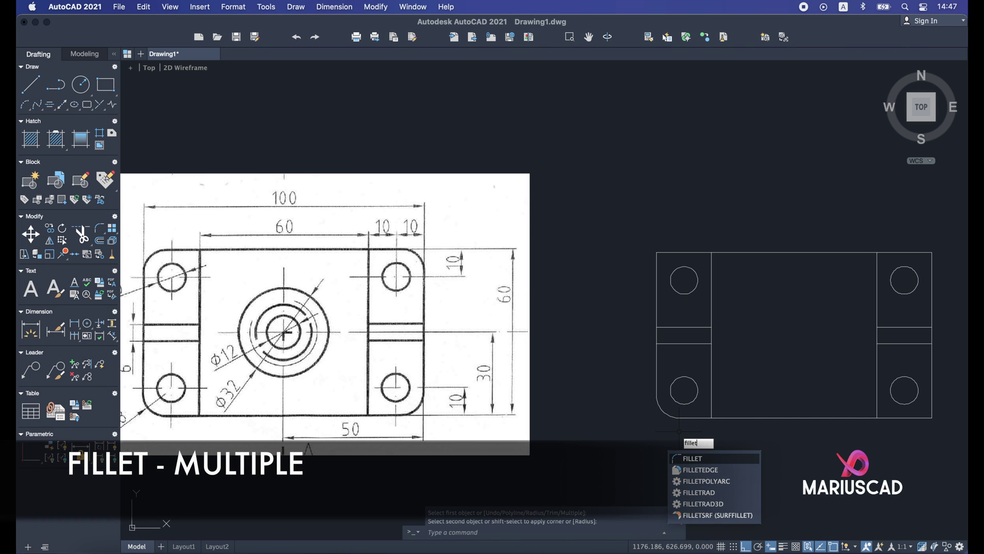
{"action": "key", "text": "Return"}
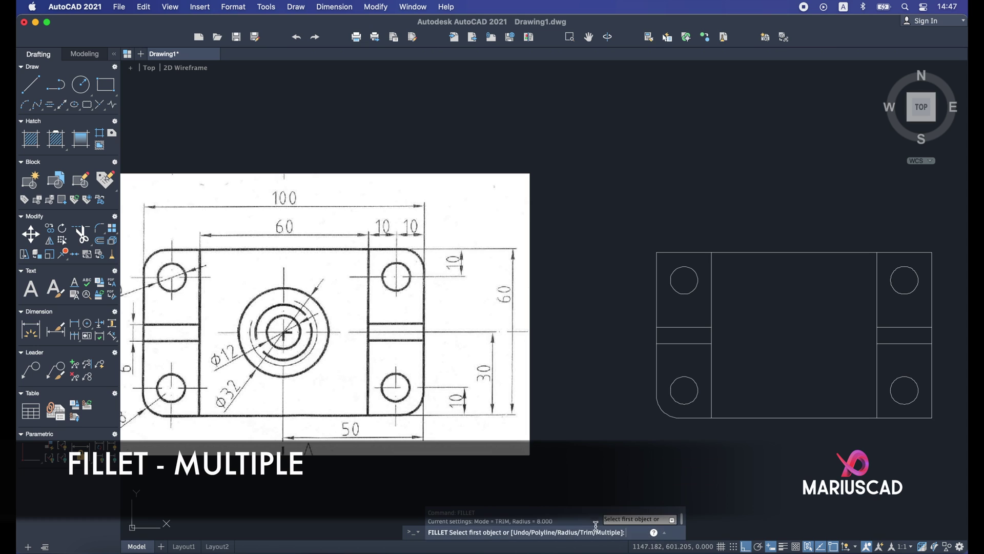
{"action": "type", "text": "m"}
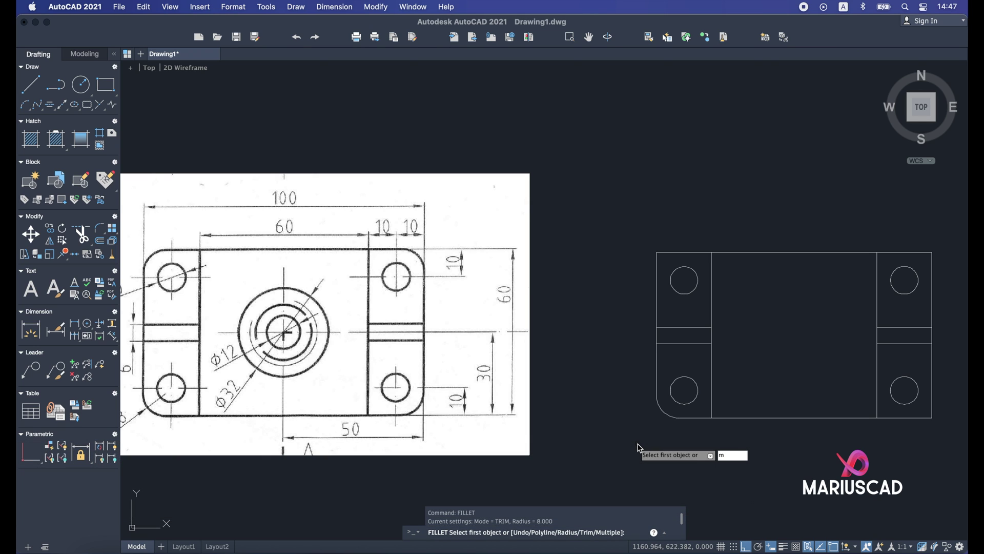
{"action": "key", "text": "Return"}
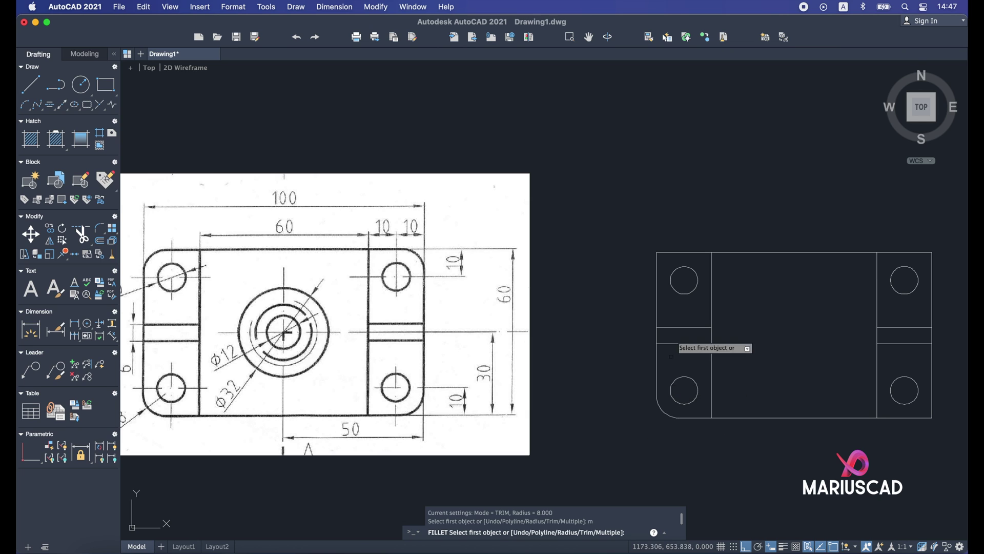
{"action": "left_click", "coordinate": [662, 252]}
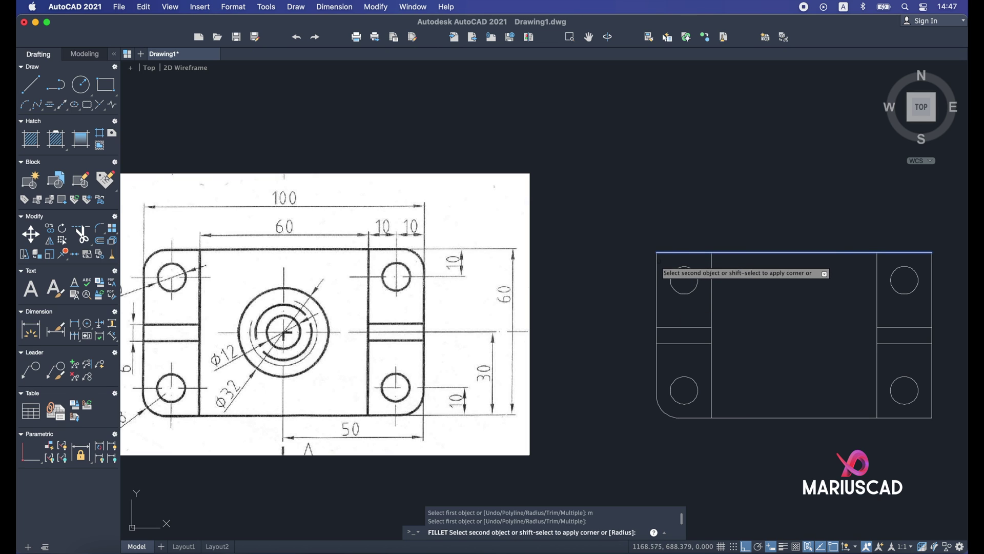
{"action": "left_click", "coordinate": [657, 279]}
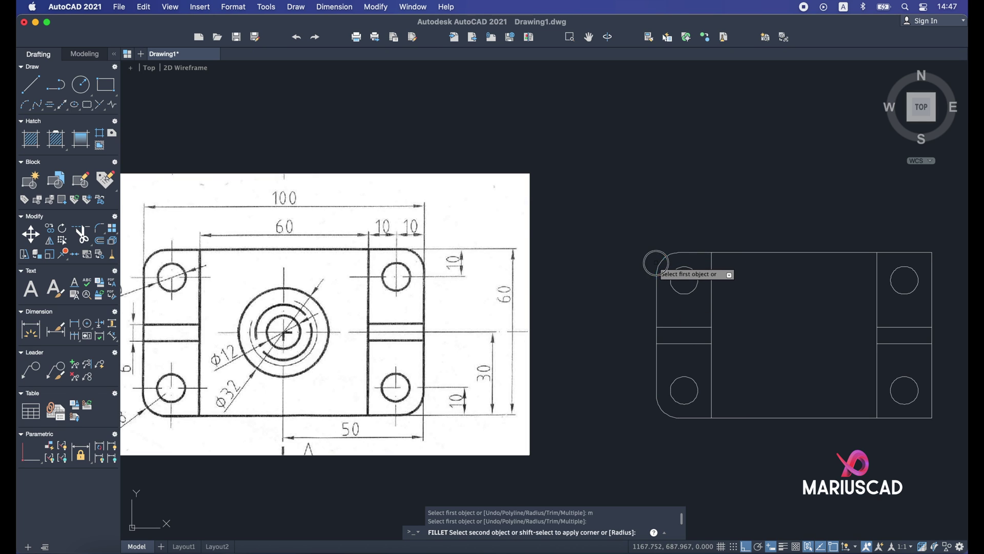
{"action": "left_click", "coordinate": [931, 264]}
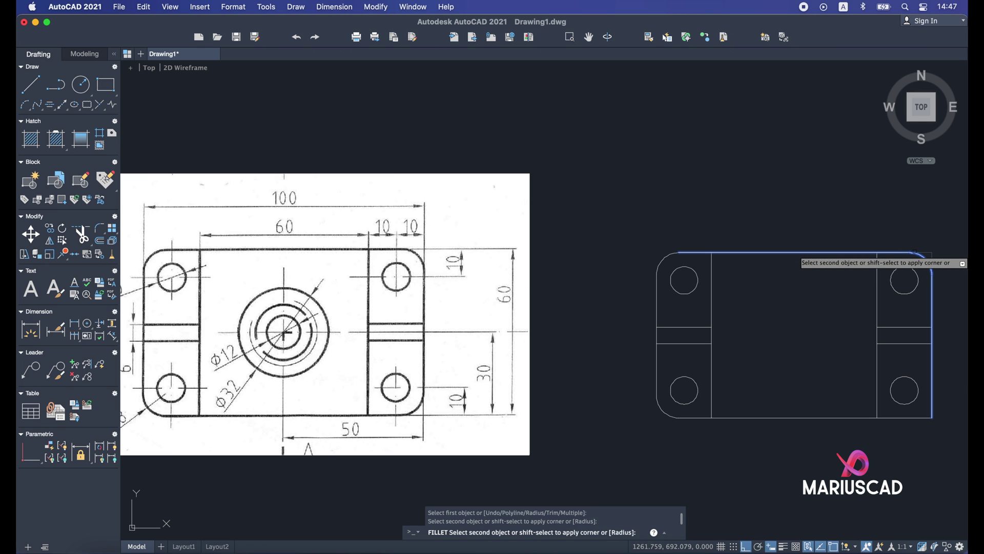
{"action": "left_click", "coordinate": [918, 252]}
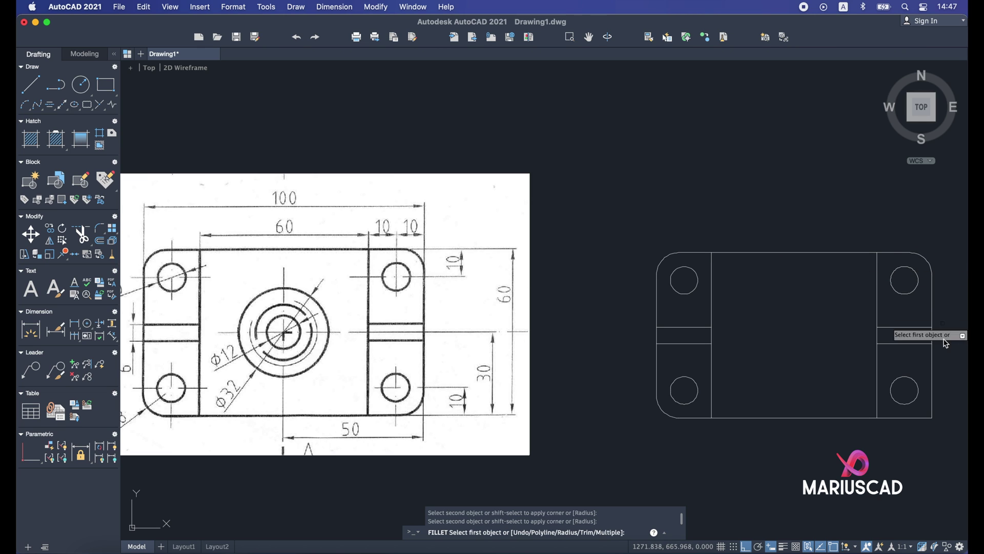
{"action": "left_click", "coordinate": [932, 397]}
{"action": "left_click", "coordinate": [796, 417]}
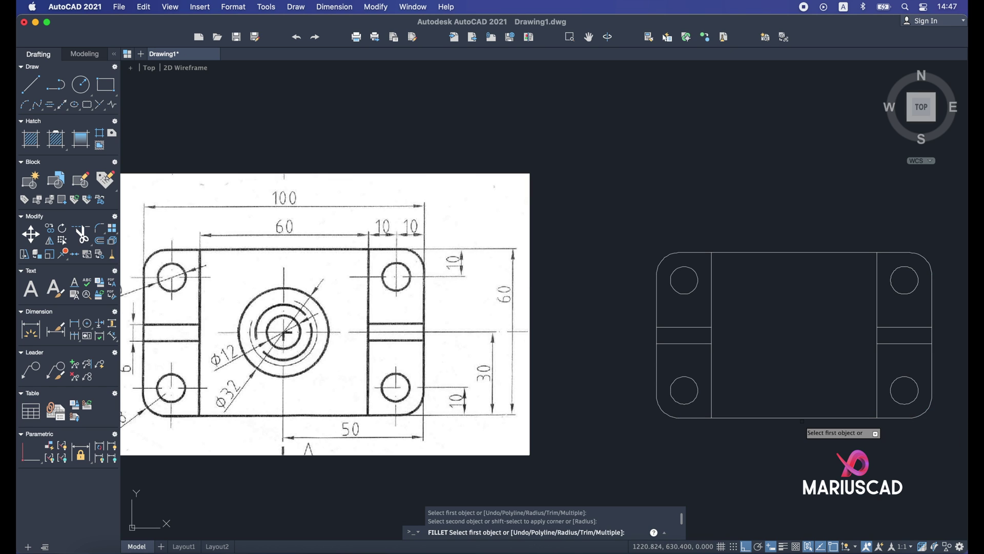
{"action": "key", "text": "Escape"}
Step: Draw a vertical line from the midpoint of the plate's upper edge to the midpoint of its lower edge
{"action": "scroll", "coordinate": [740, 413], "scroll_direction": "right", "scroll_amount": 3}
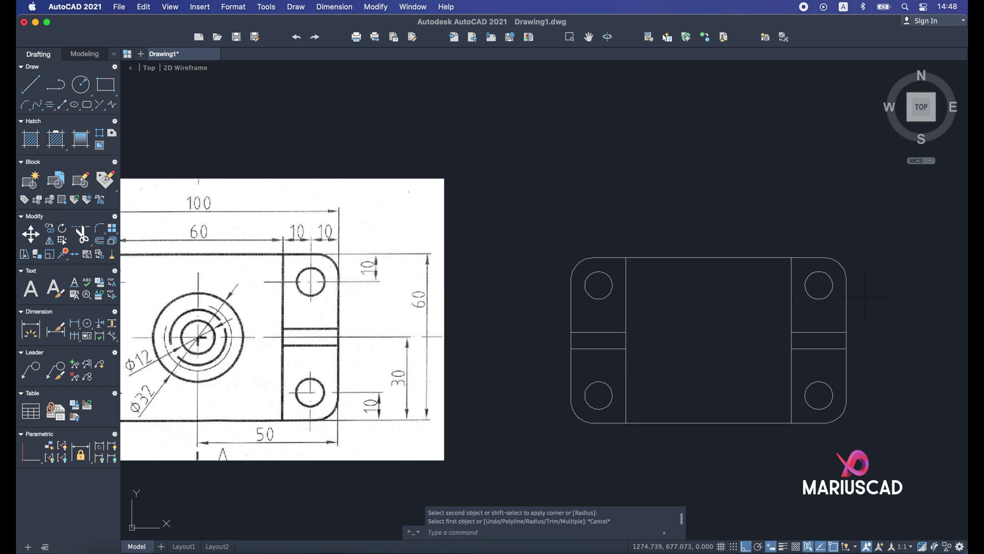
{"action": "scroll", "coordinate": [750, 302], "scroll_direction": "left", "scroll_amount": 3}
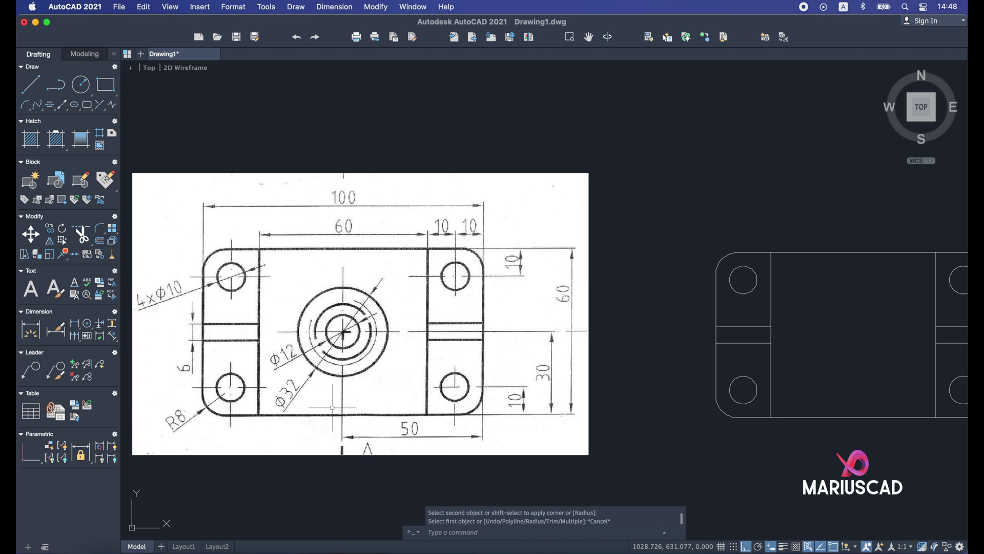
{"action": "scroll", "coordinate": [418, 338], "scroll_direction": "right", "scroll_amount": 7}
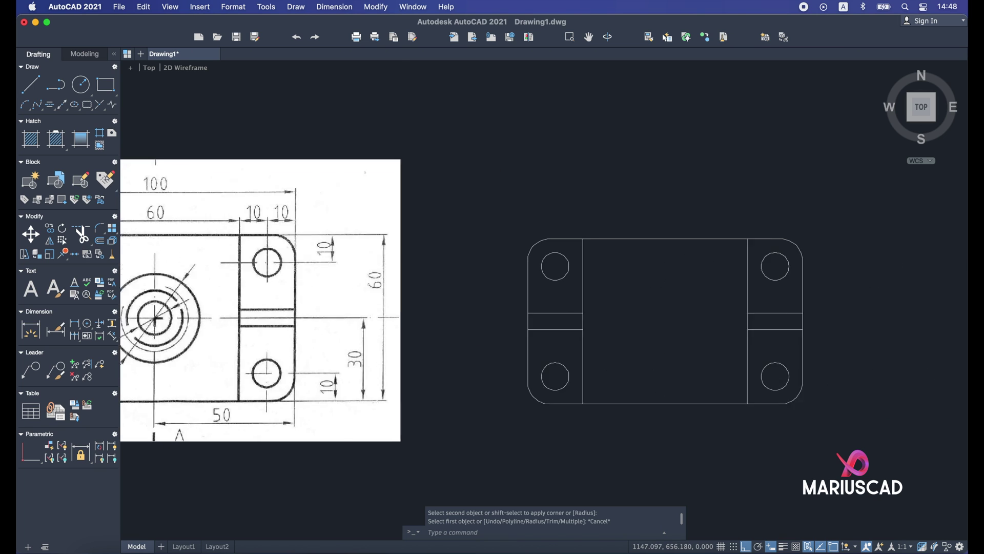
{"action": "type", "text": "line"}
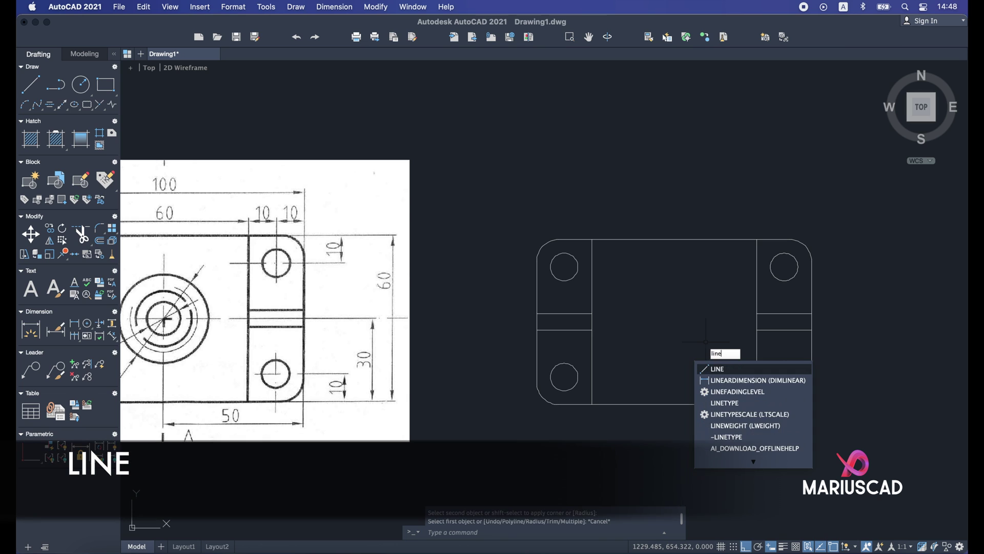
{"action": "key", "text": "Return"}
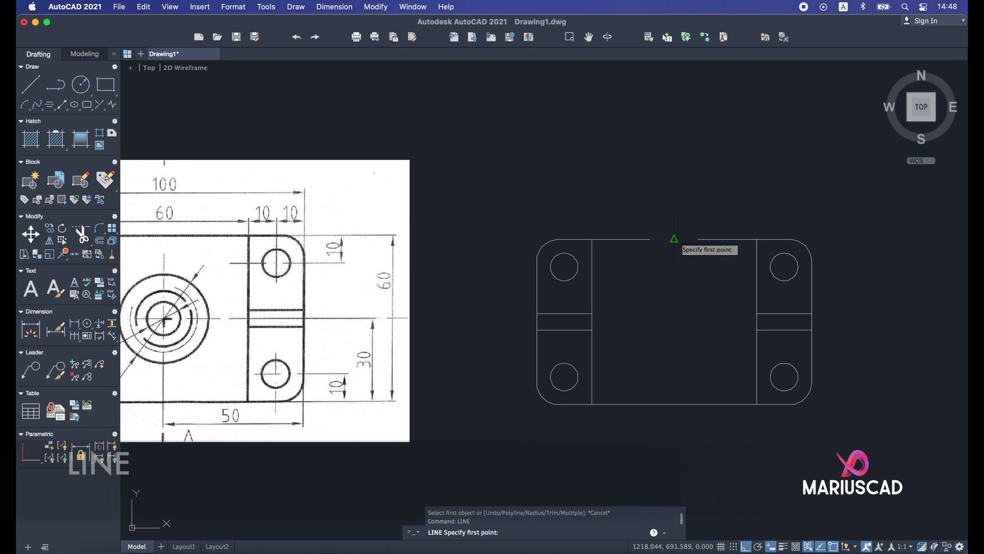
{"action": "left_click", "coordinate": [674, 238]}
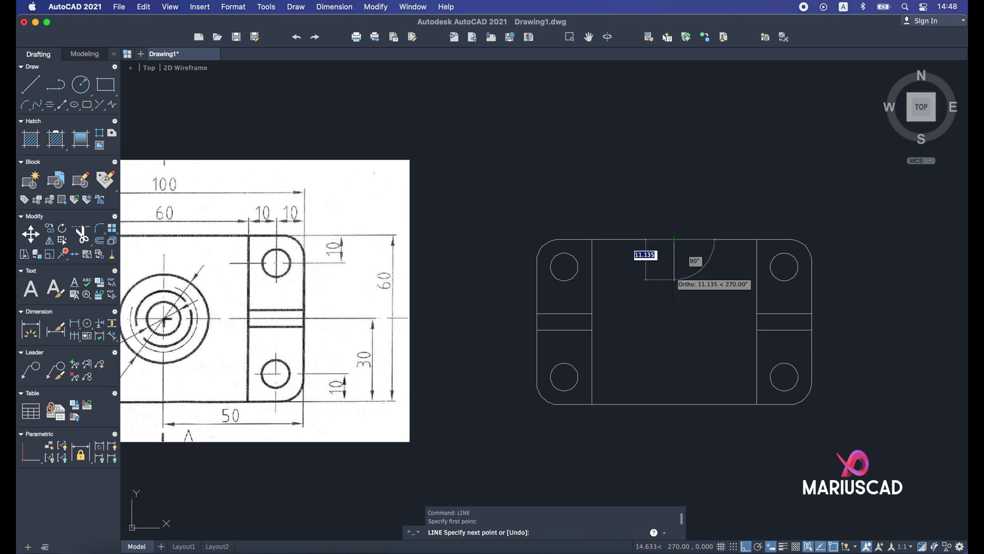
{"action": "left_click", "coordinate": [674, 404]}
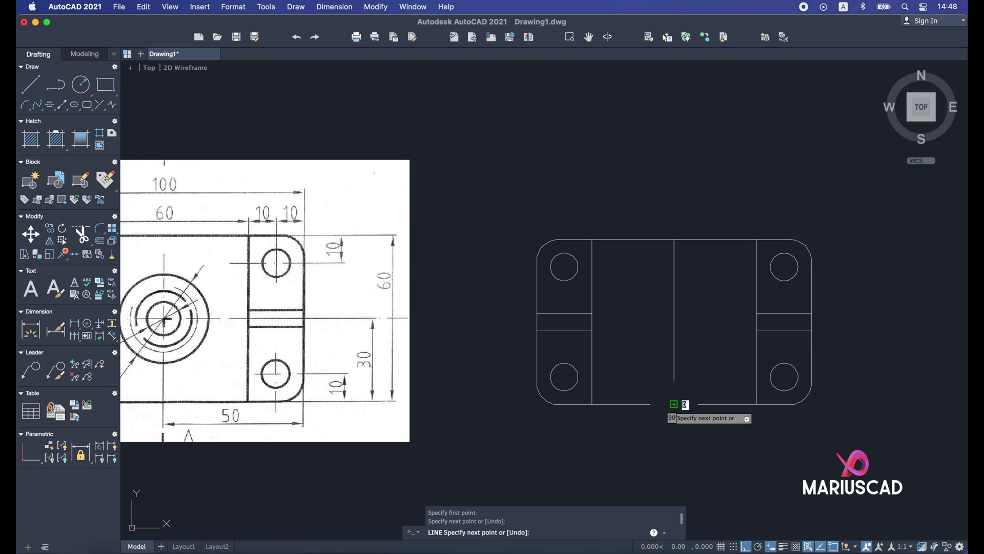
Step: Draw a horizontal line from the midpoint of the left dividing line to the midpoint of the right dividing line
{"action": "key", "text": "Escape"}
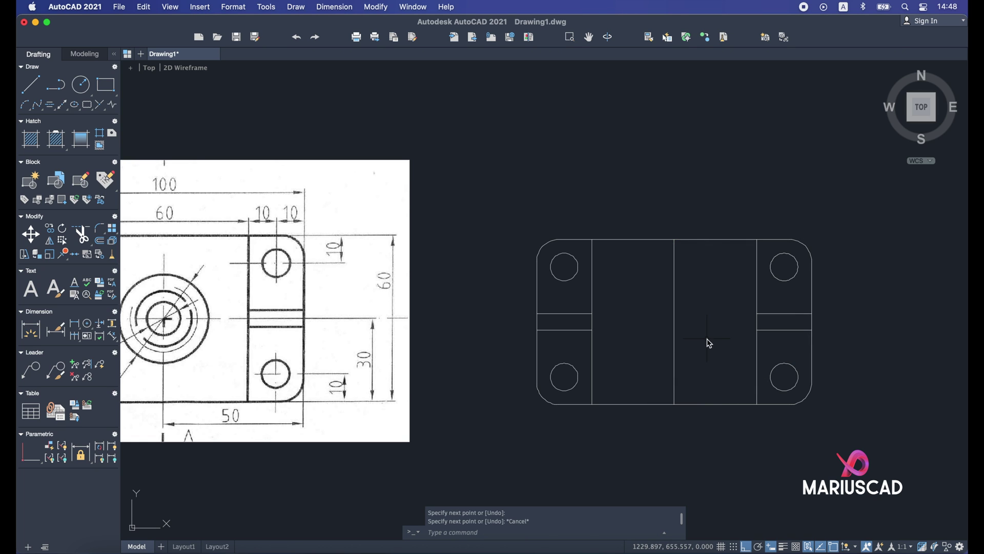
{"action": "type", "text": "line"}
{"action": "key", "text": "Return"}
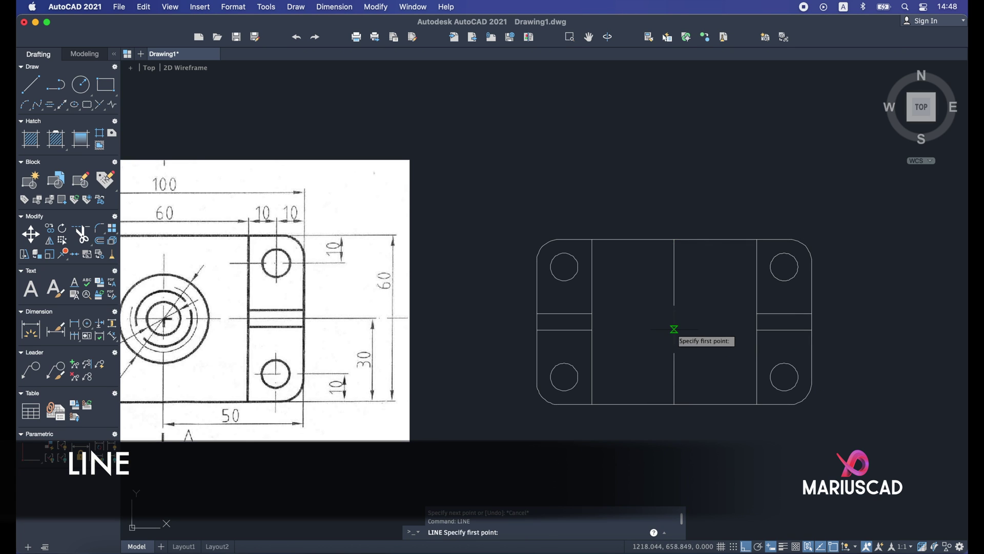
{"action": "left_click", "coordinate": [592, 322]}
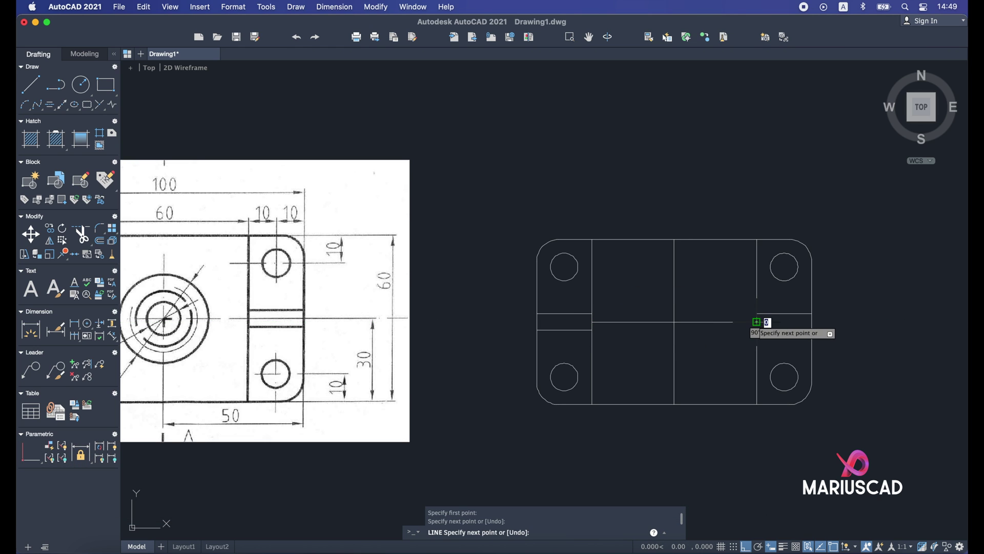
{"action": "left_click", "coordinate": [757, 321]}
{"action": "key", "text": "Escape"}
Step: Draw a circle of radius 6 centred where the vertical and horizontal centre lines cross
{"action": "type", "text": "cir"}
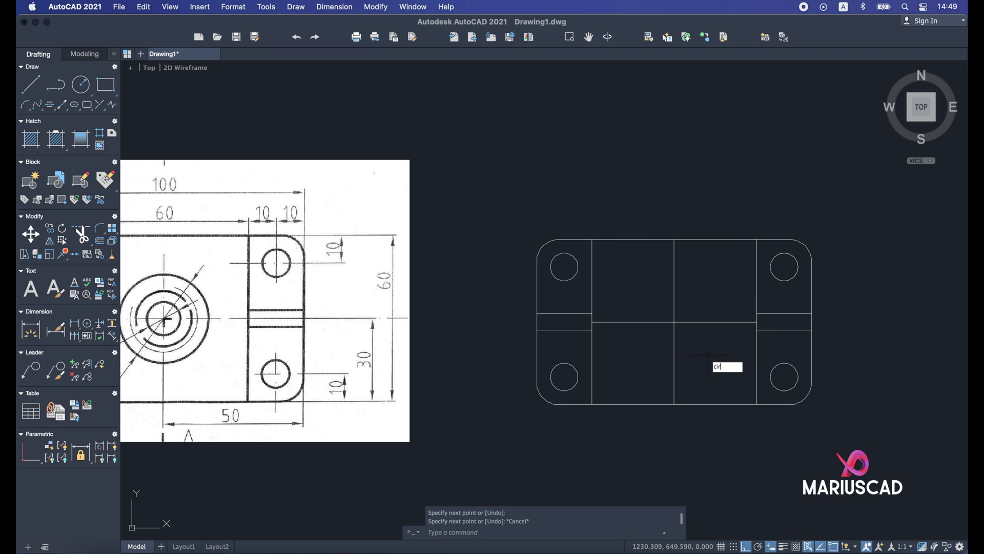
{"action": "key", "text": "Return"}
{"action": "scroll", "coordinate": [708, 354], "scroll_direction": "left", "scroll_amount": 5}
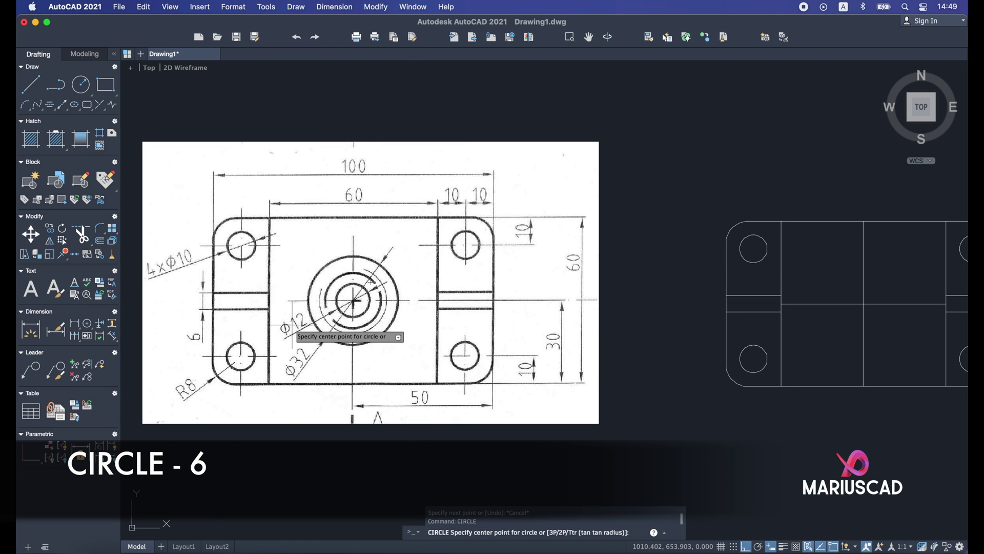
{"action": "scroll", "coordinate": [768, 311], "scroll_direction": "right", "scroll_amount": 3}
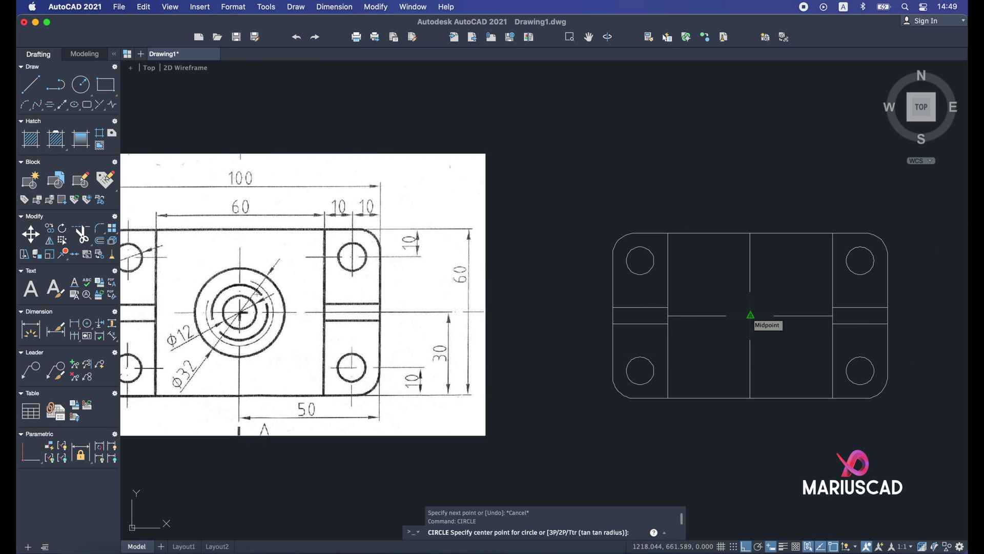
{"action": "left_click", "coordinate": [750, 315]}
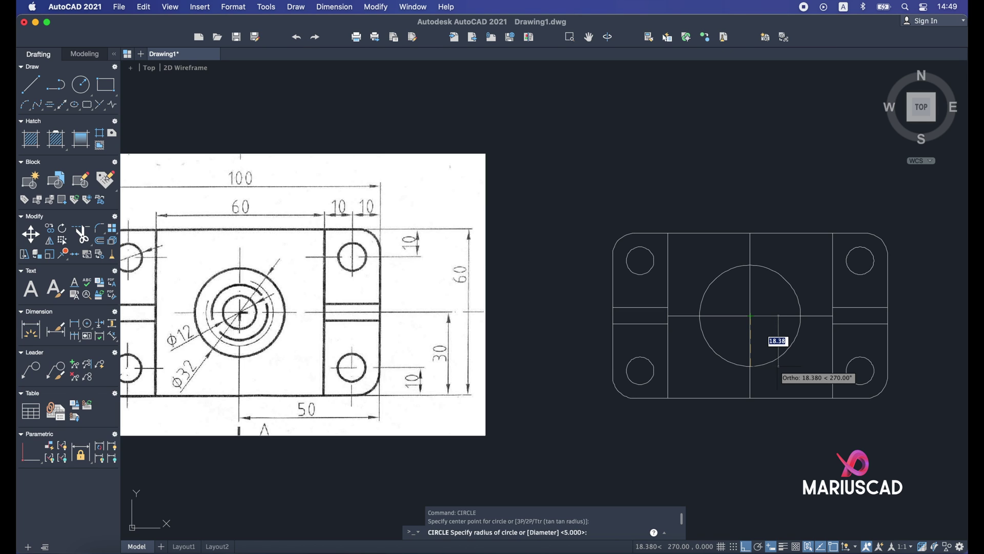
{"action": "type", "text": "6"}
{"action": "key", "text": "Return"}
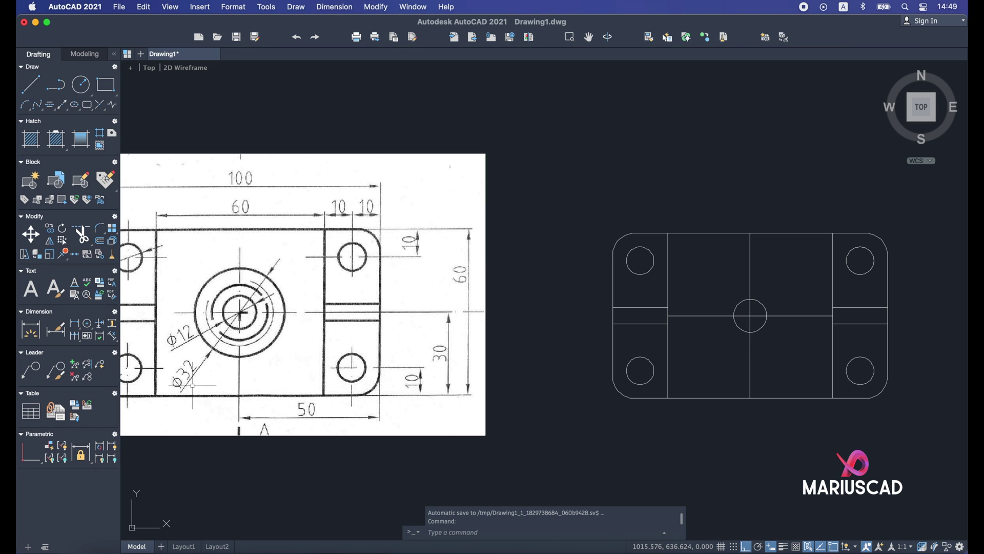
Step: Draw a concentric circle around the plate's central circle using the Diameter option with a diameter of 32
{"action": "type", "text": "circle"}
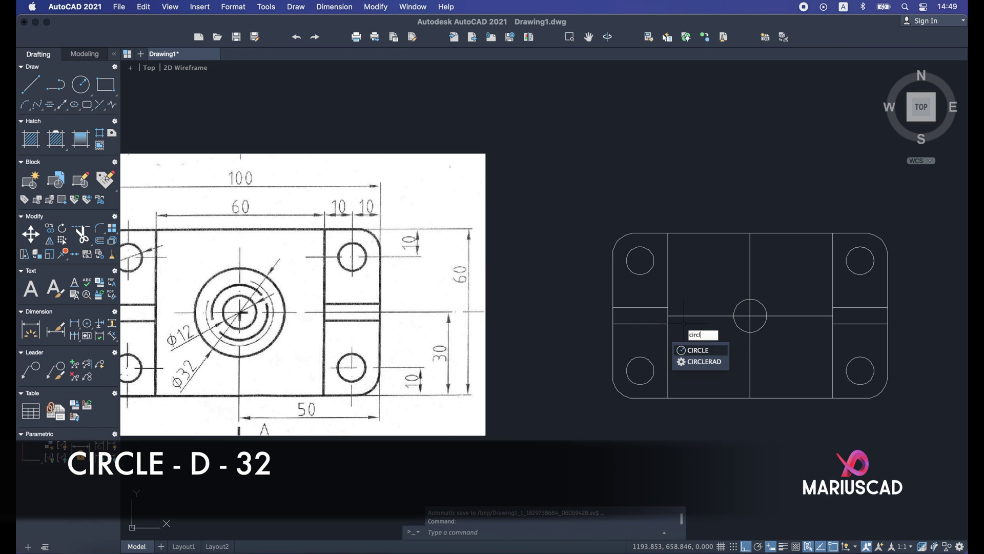
{"action": "key", "text": "Return"}
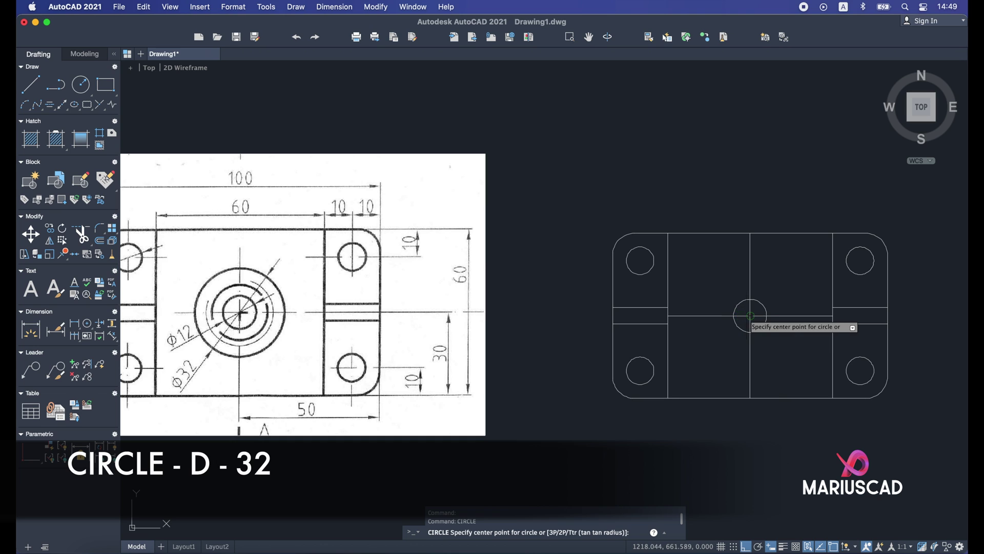
{"action": "left_click", "coordinate": [751, 316]}
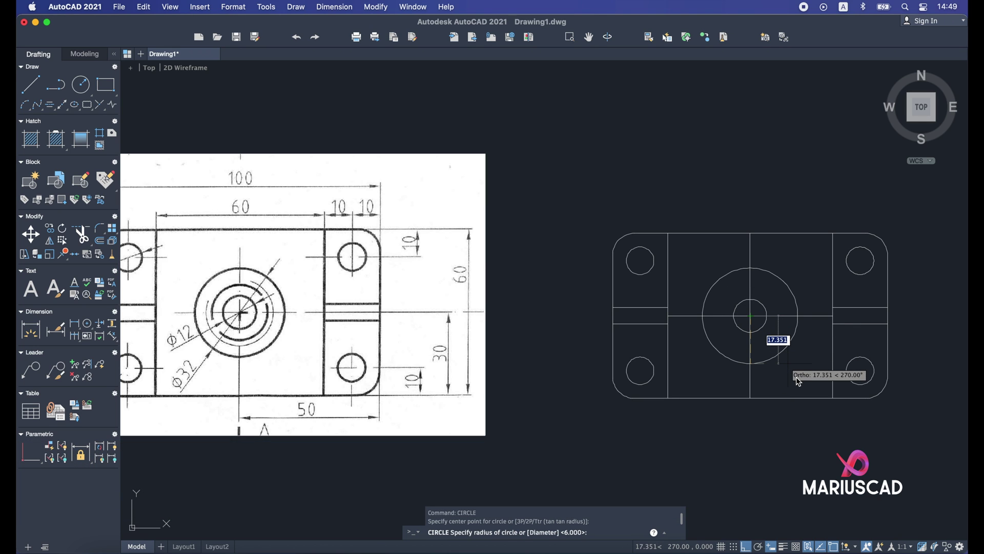
{"action": "type", "text": "d"}
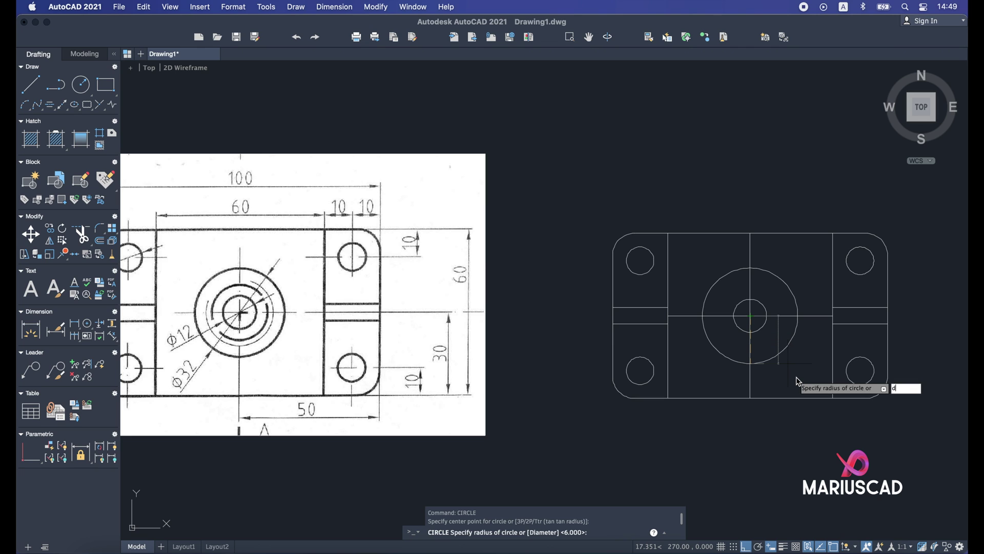
{"action": "key", "text": "Return"}
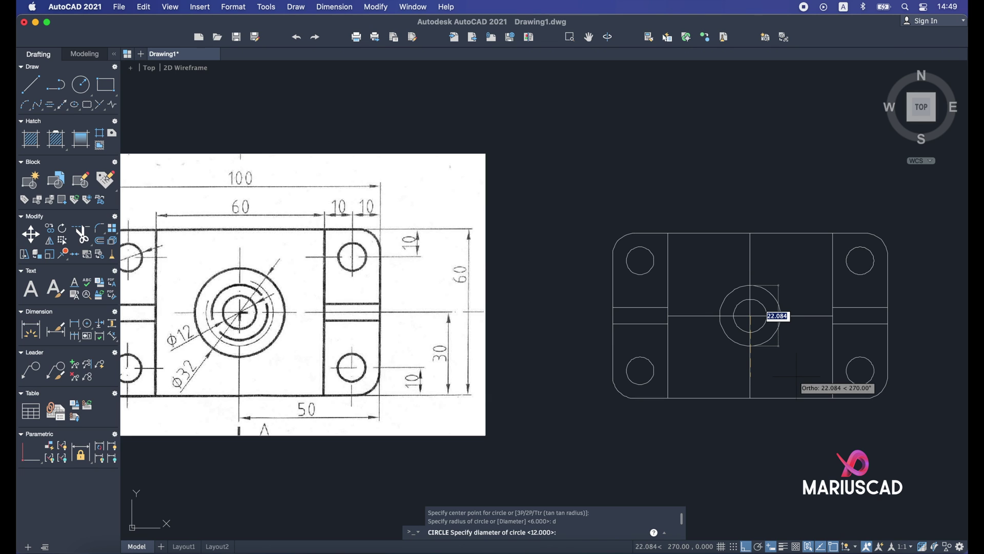
{"action": "type", "text": "32"}
{"action": "key", "text": "Return"}
{"action": "key", "text": "Escape"}
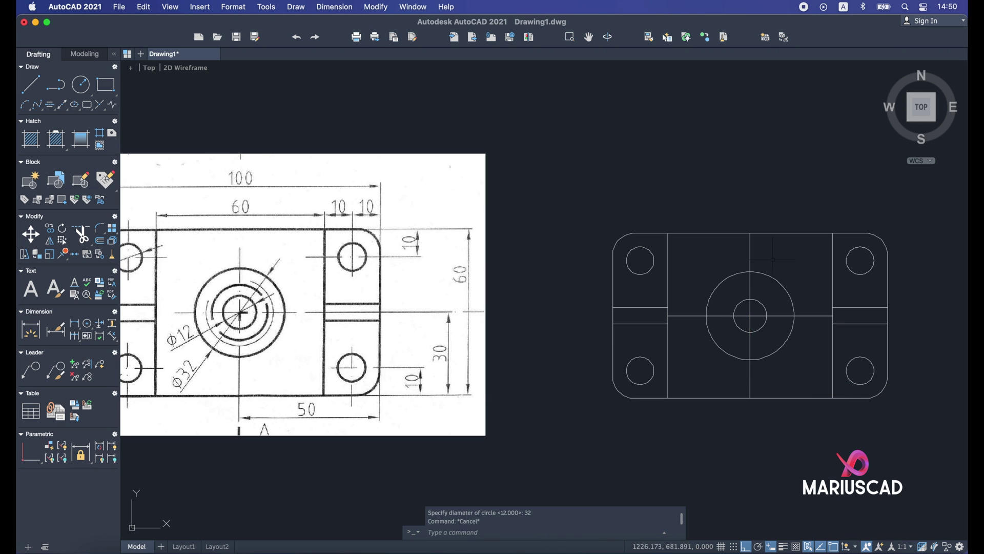
Step: Delete the vertical and horizontal construction lines crossing at the plate's centre
{"action": "left_click", "coordinate": [750, 247]}
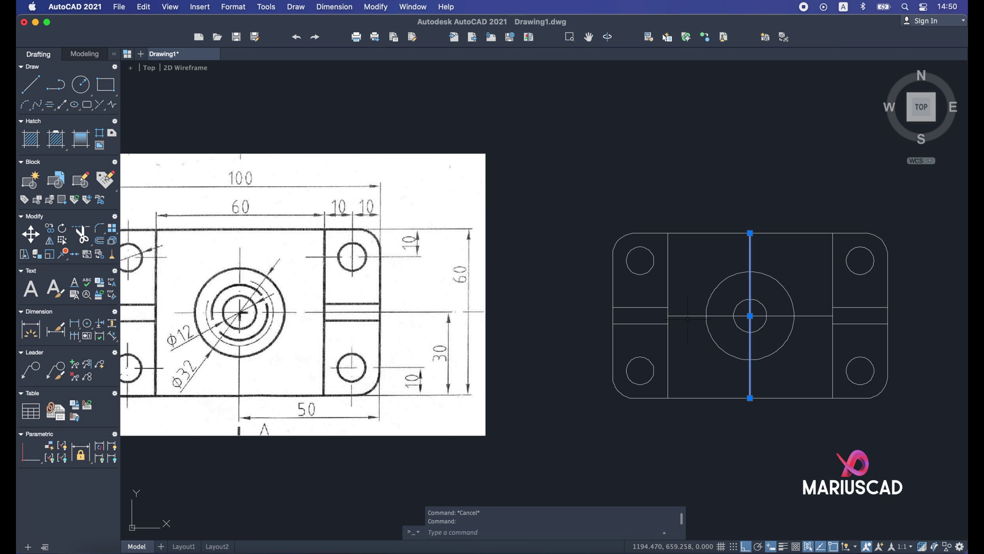
{"action": "left_click", "coordinate": [687, 315]}
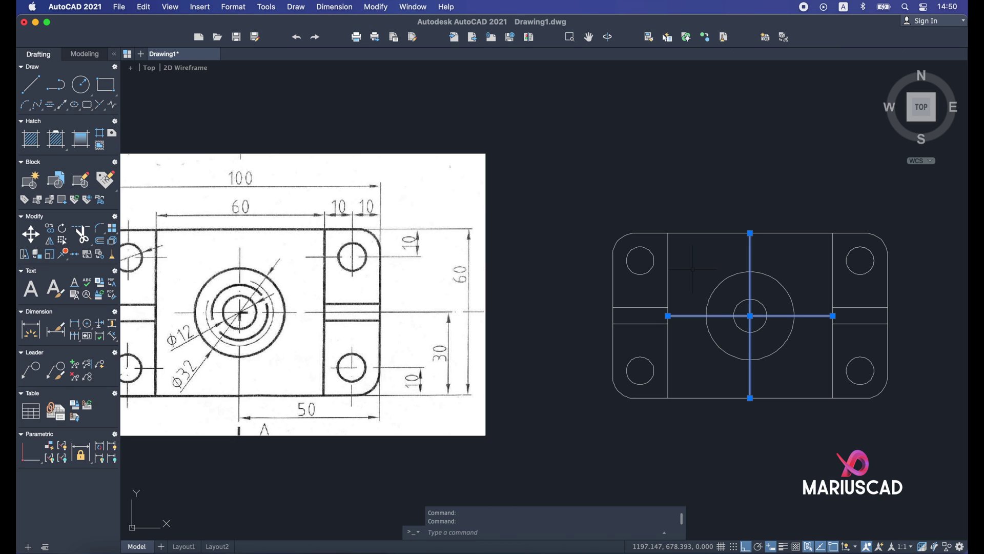
{"action": "key", "text": "Delete"}
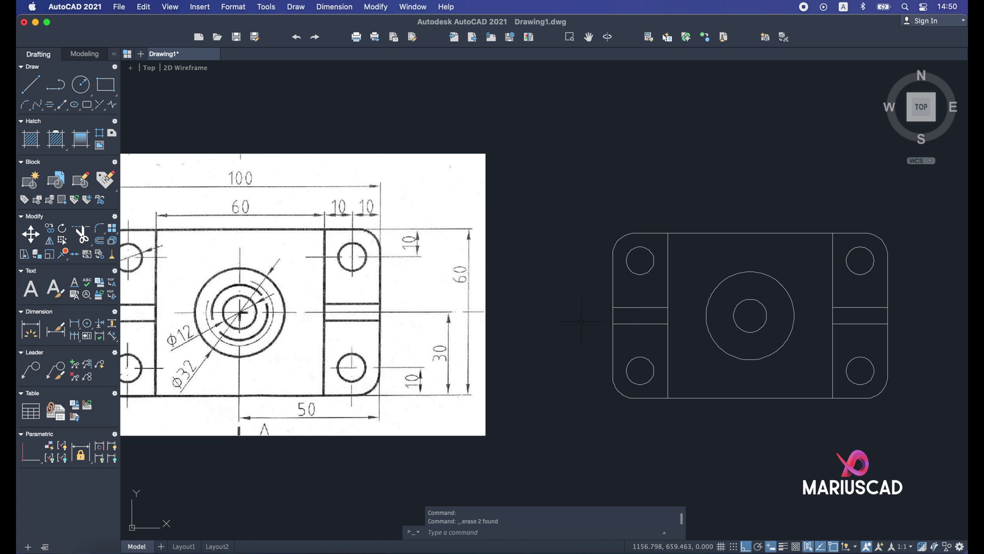
{"action": "scroll", "coordinate": [600, 325], "scroll_direction": "down", "scroll_amount": 2}
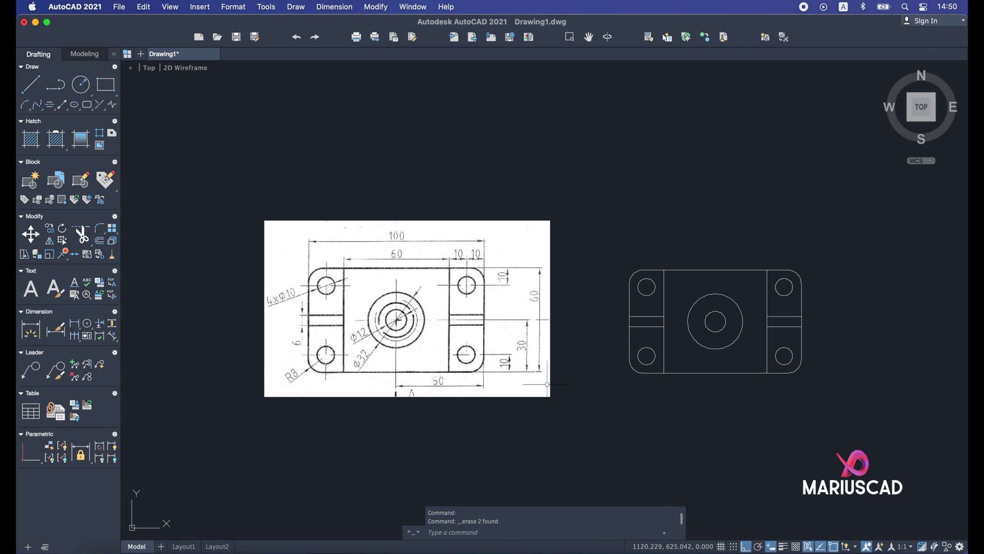